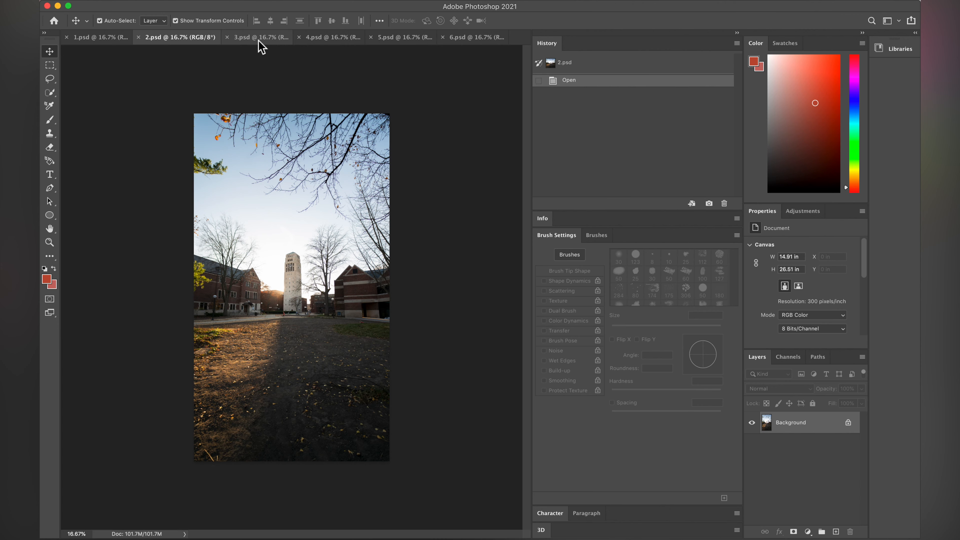
Review the photos 3.psd and 4.psd, examining the people on the walkway in 4.psd up close
left_click(261, 38)
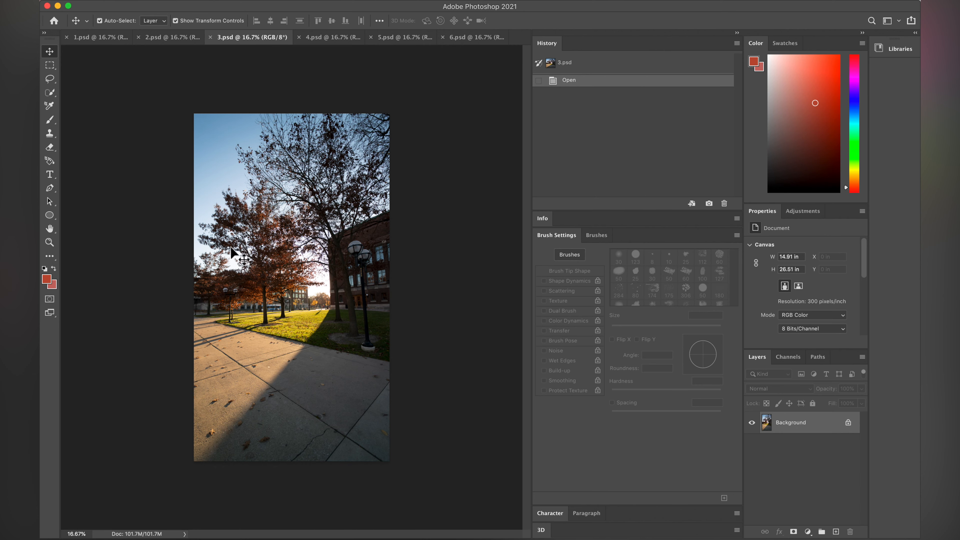
left_click(324, 38)
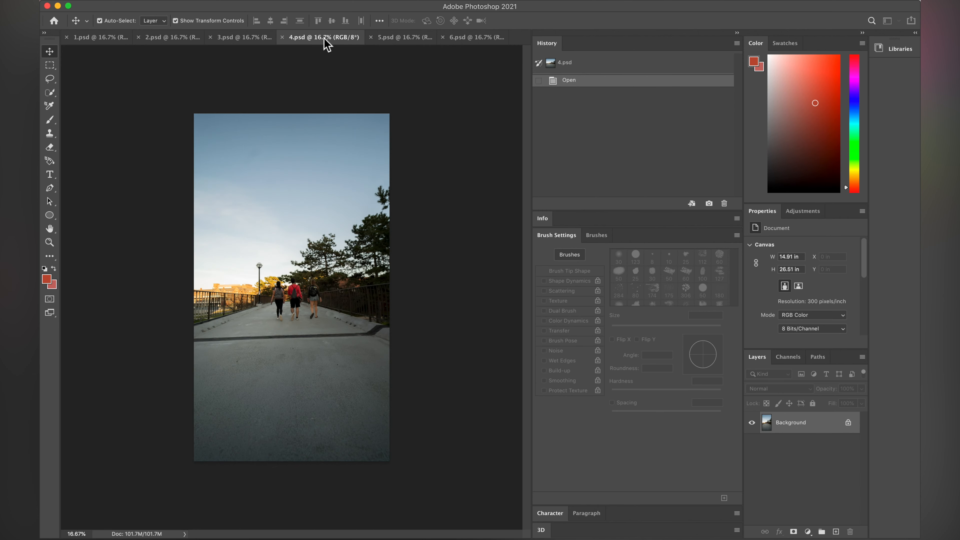
key("z")
left_click(292, 282)
left_click(291, 282)
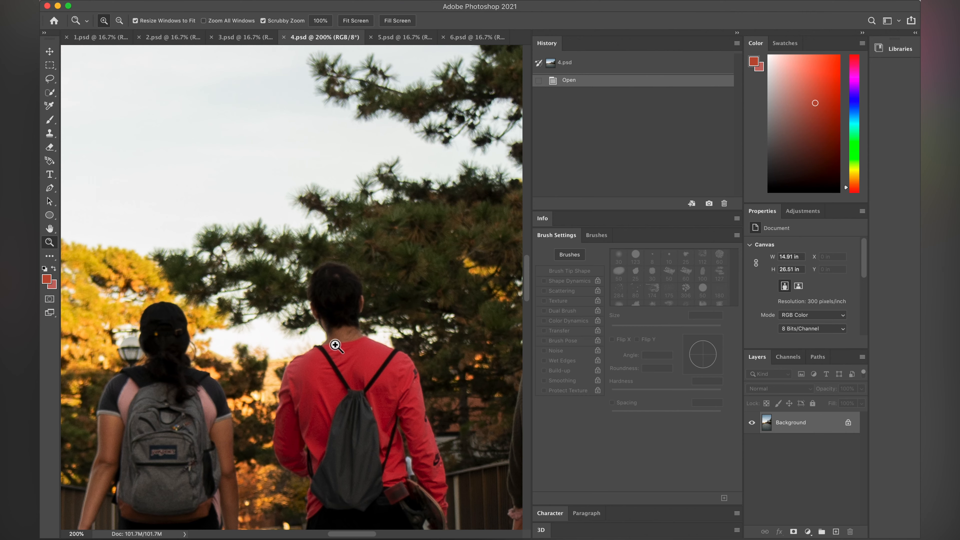
key("alt")
left_click(313, 356, "alt")
left_click(312, 355, "alt")
left_click(312, 356, "alt")
left_click(312, 356, "alt")
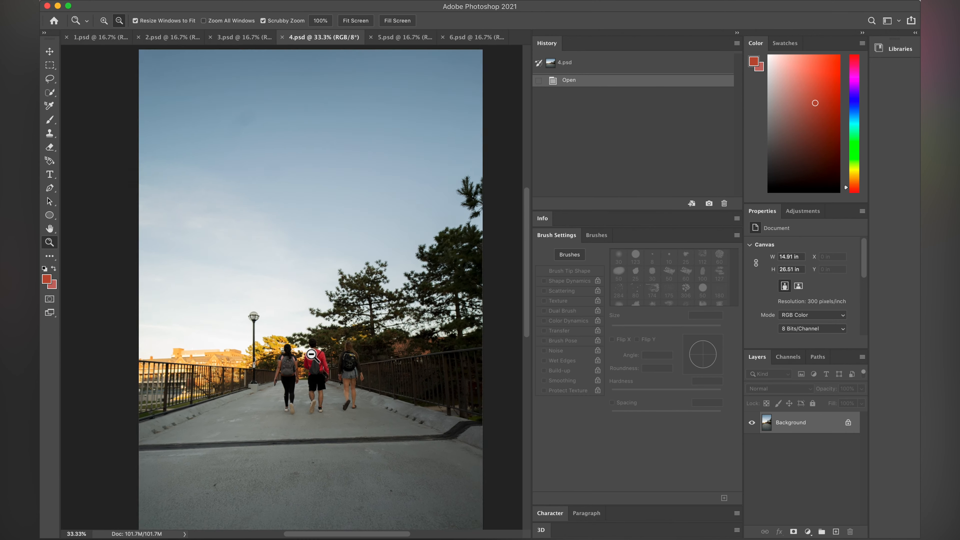
left_click(312, 355, "alt")
Review the photo 5.psd, examining the curved glass facade of the building up close
left_click(398, 38)
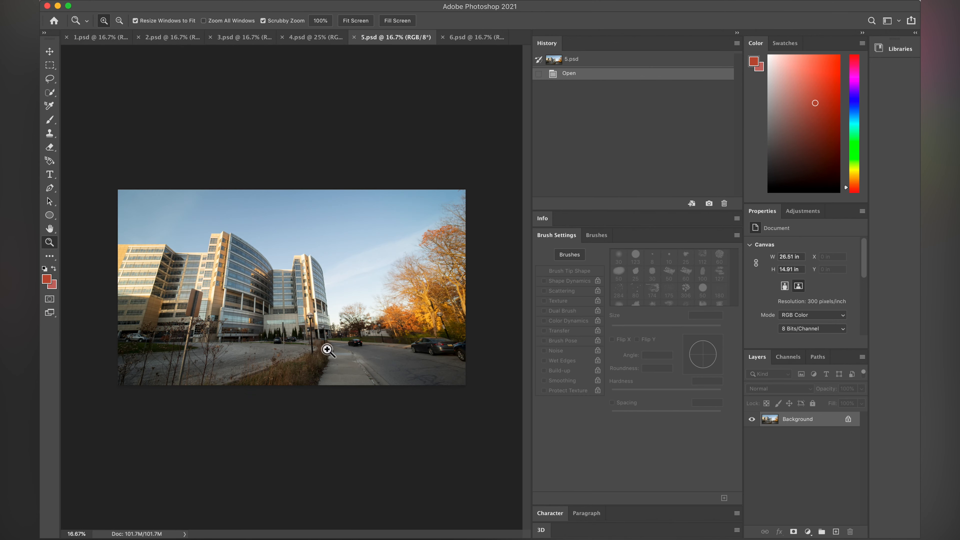
left_click_drag(242, 275, 242, 275)
left_click(388, 334, "alt")
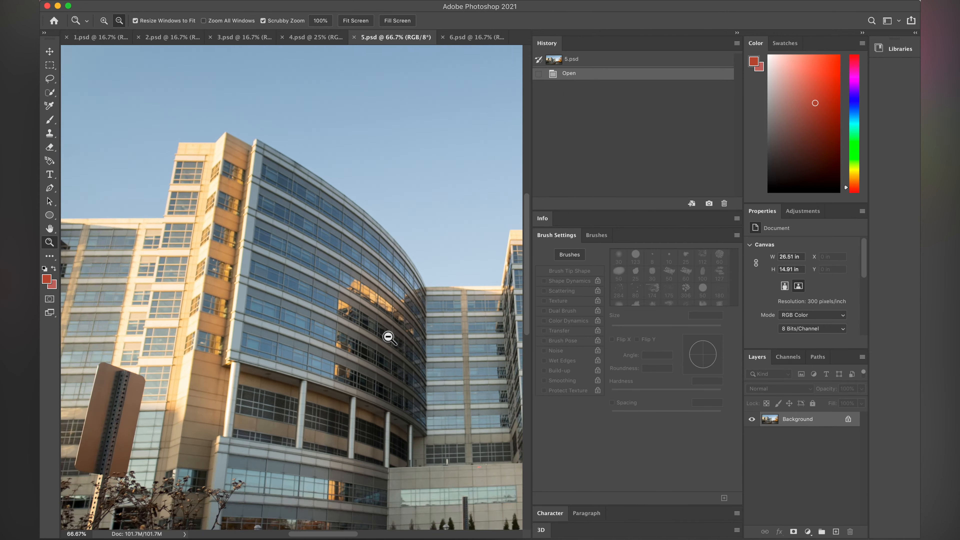
left_click(395, 348, "alt")
left_click(399, 351, "alt")
left_click(399, 351, "alt")
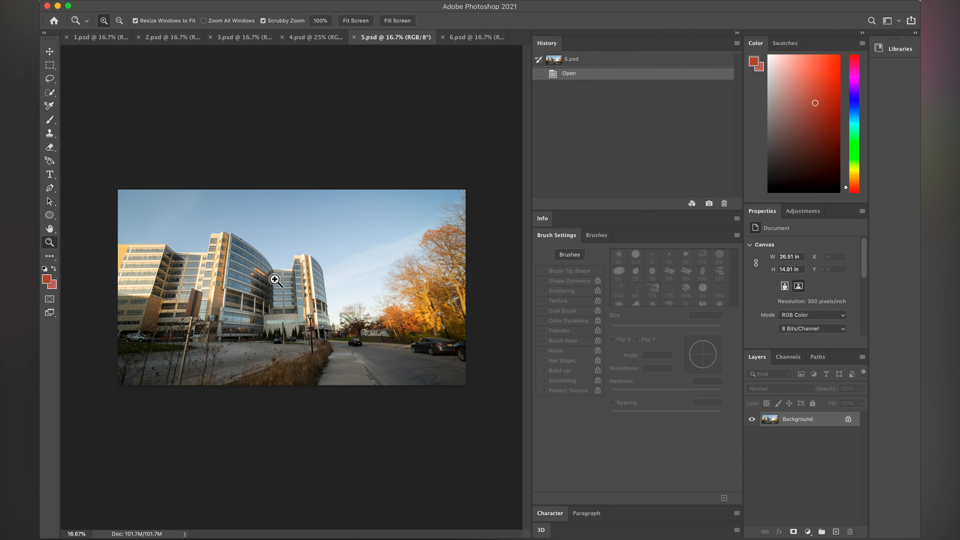
Review the photo 6.psd, examining the river surface and its reflections up close
left_click(459, 38)
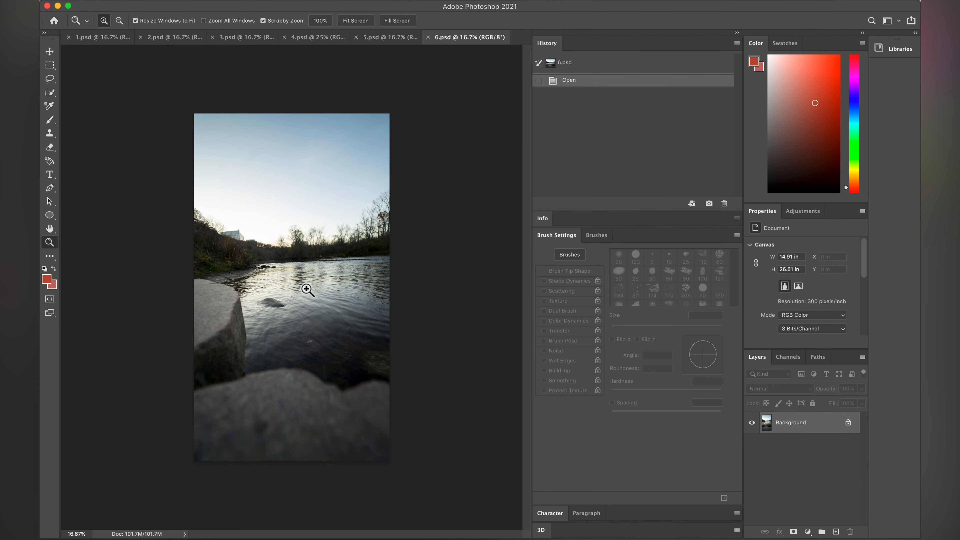
left_click(312, 299)
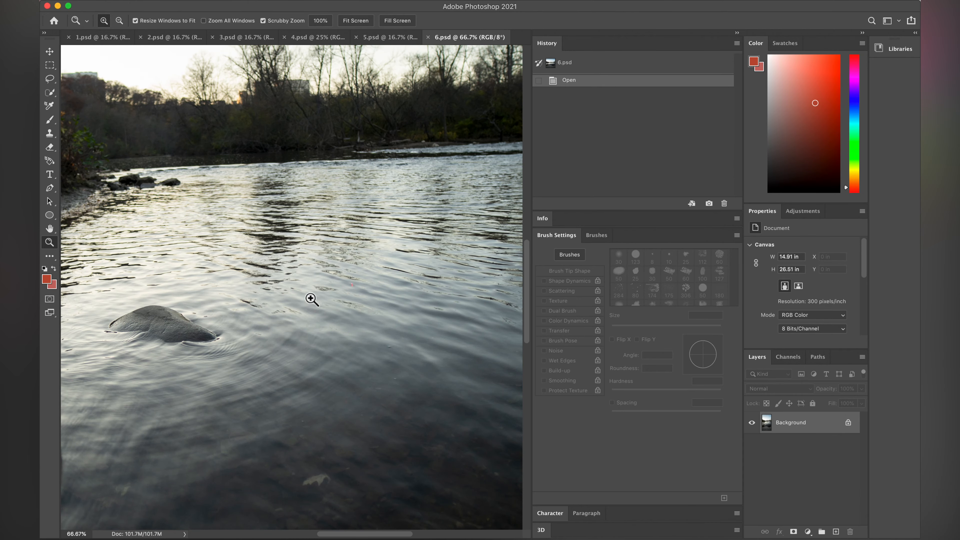
key("alt")
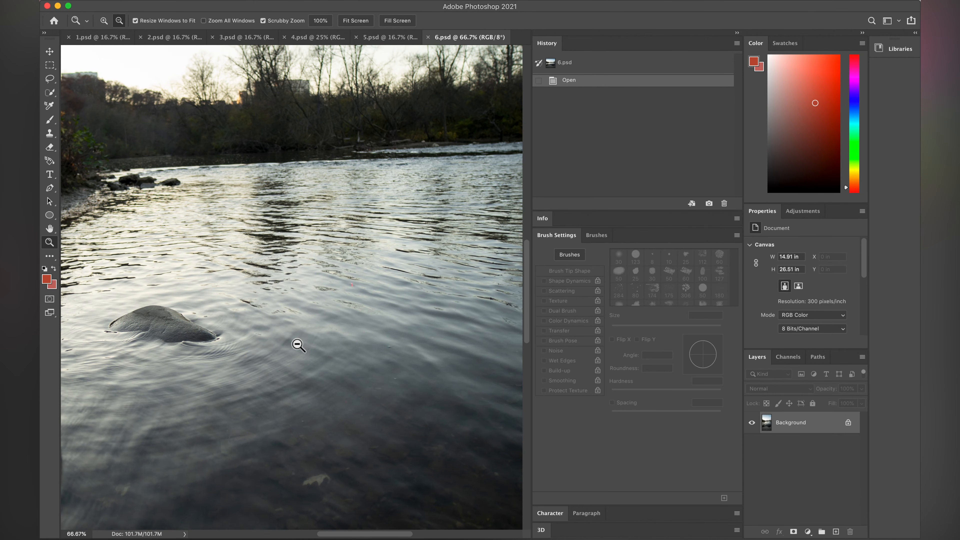
left_click(299, 345, "alt")
left_click(299, 345, "alt")
left_click(299, 345, "alt")
left_click(298, 345, "alt")
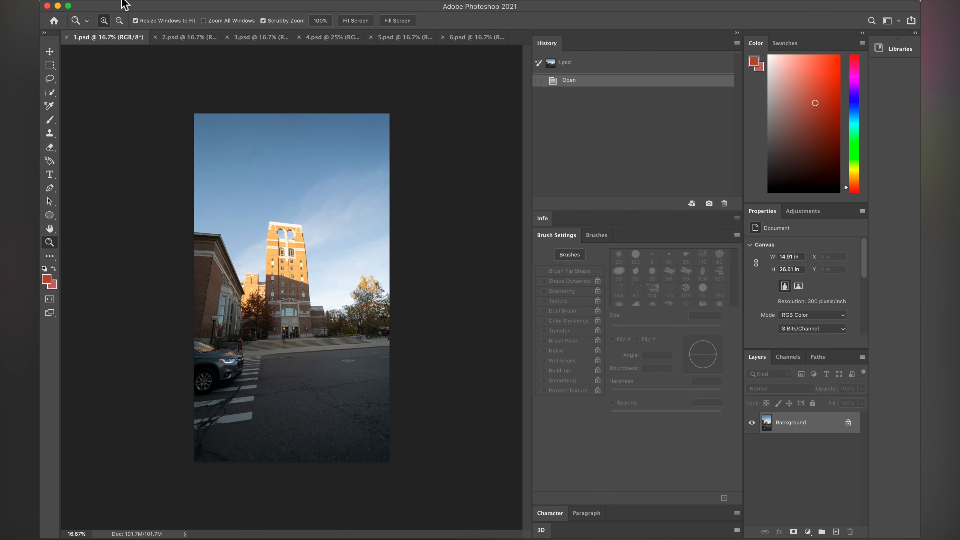
Start a Sky Replacement on 1.psd and choose the blue sky with thin wispy clouds from the Blue Skies group
left_click(139, 3)
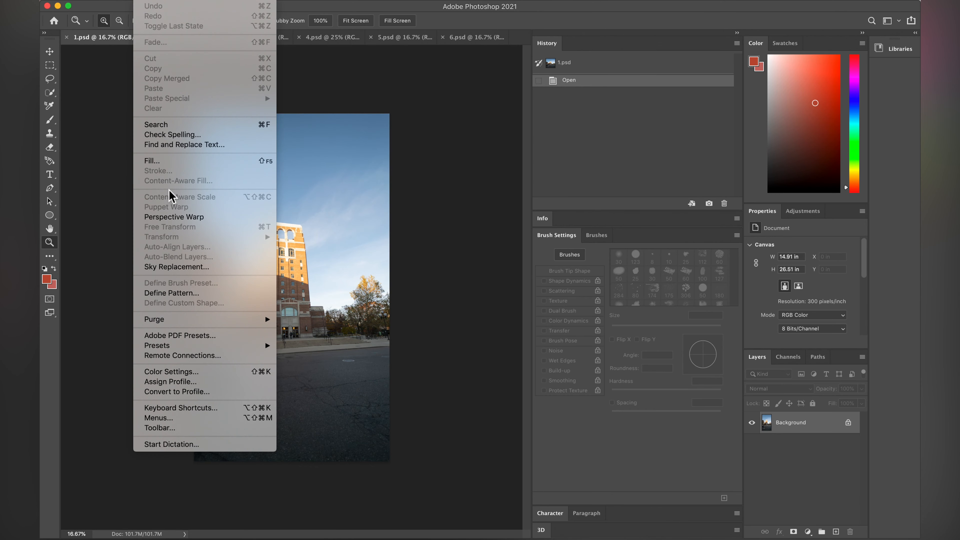
left_click(182, 267)
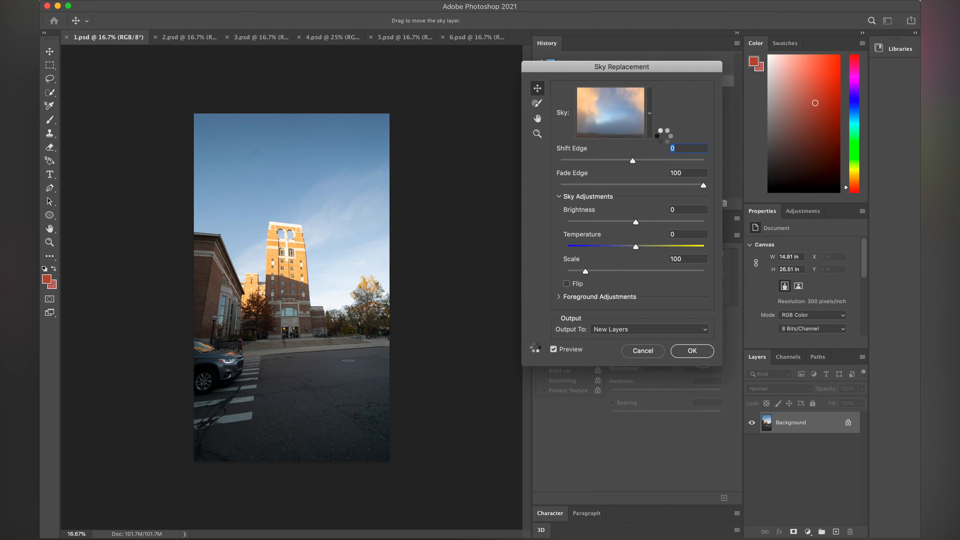
left_click(649, 114)
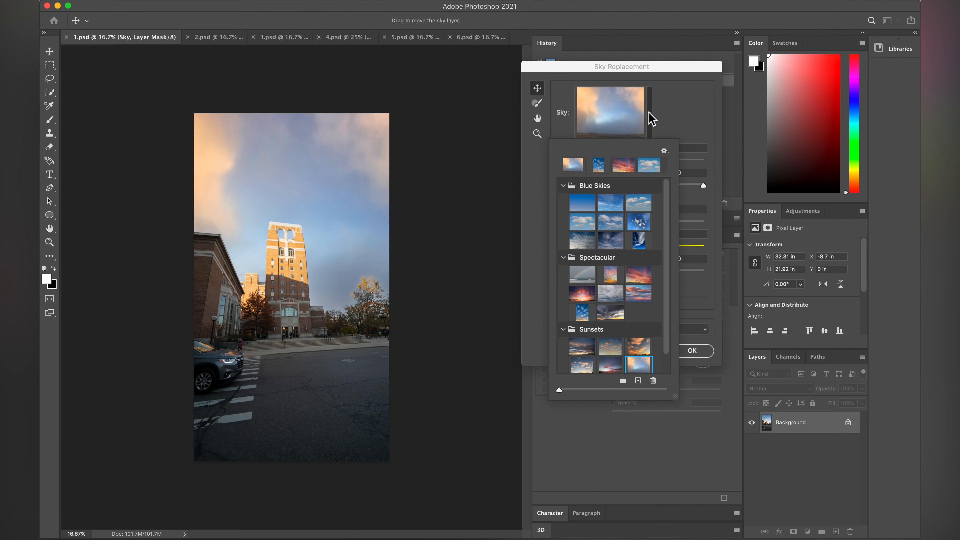
left_click(642, 208)
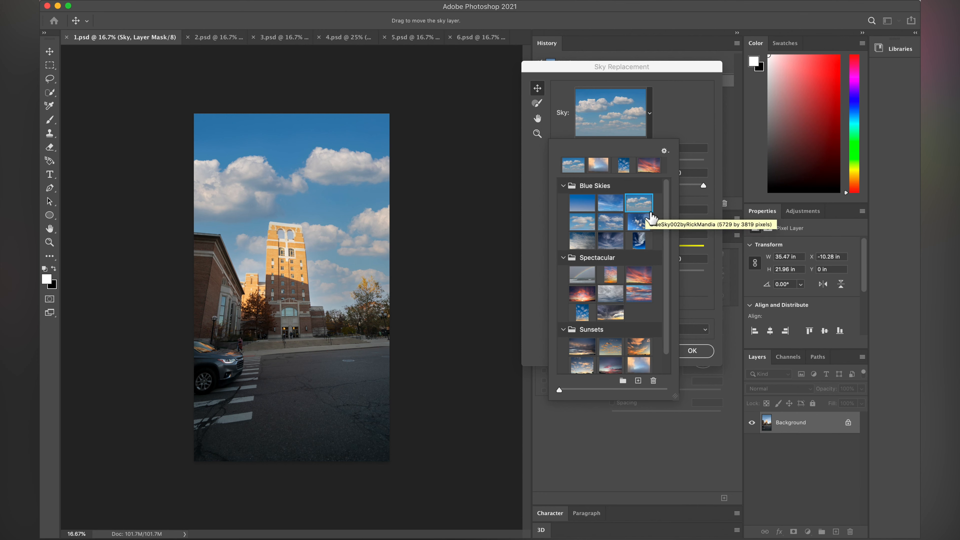
left_click(613, 208)
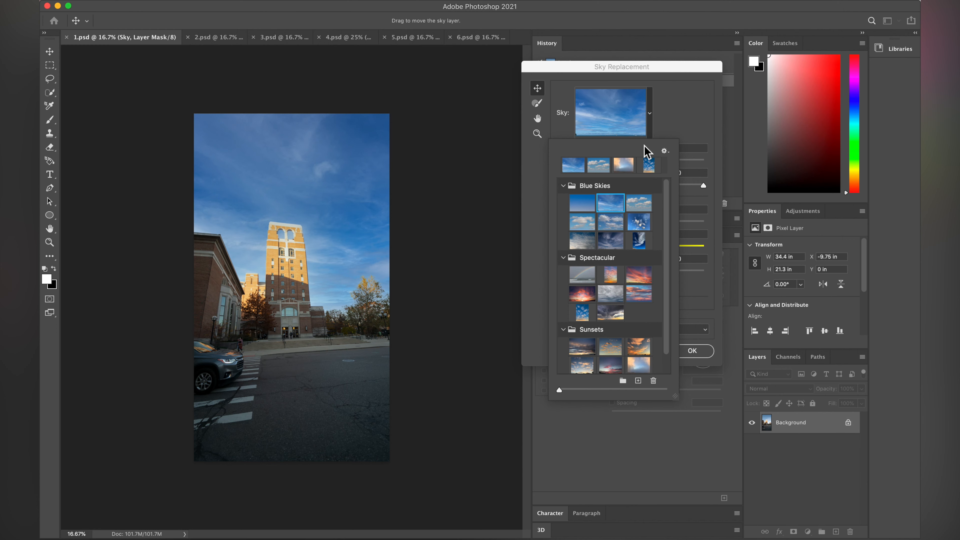
left_click(695, 118)
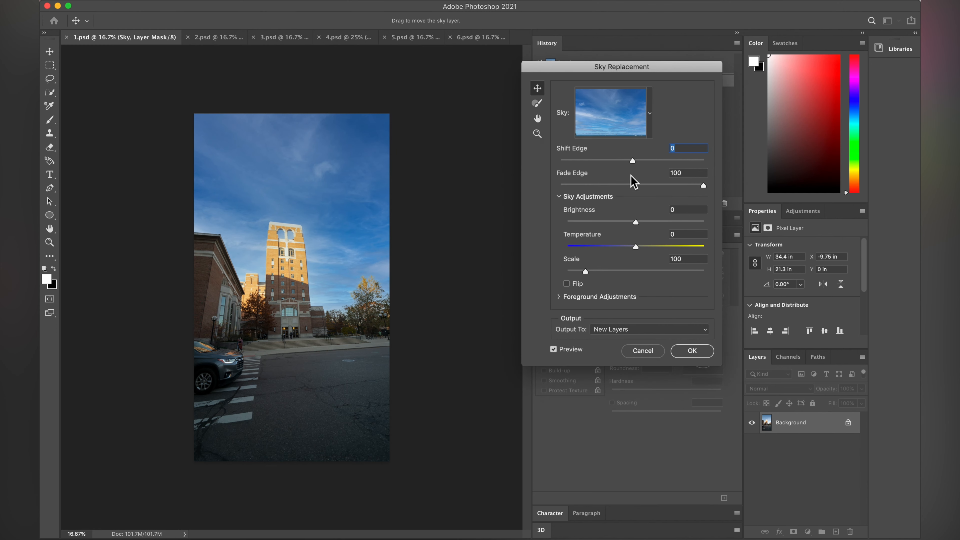
Check the sky edge around the tower top up close, and set Shift Edge to -38 and sky Brightness to 13
left_click(537, 133)
left_click(287, 236)
left_click(289, 235)
left_click(290, 235)
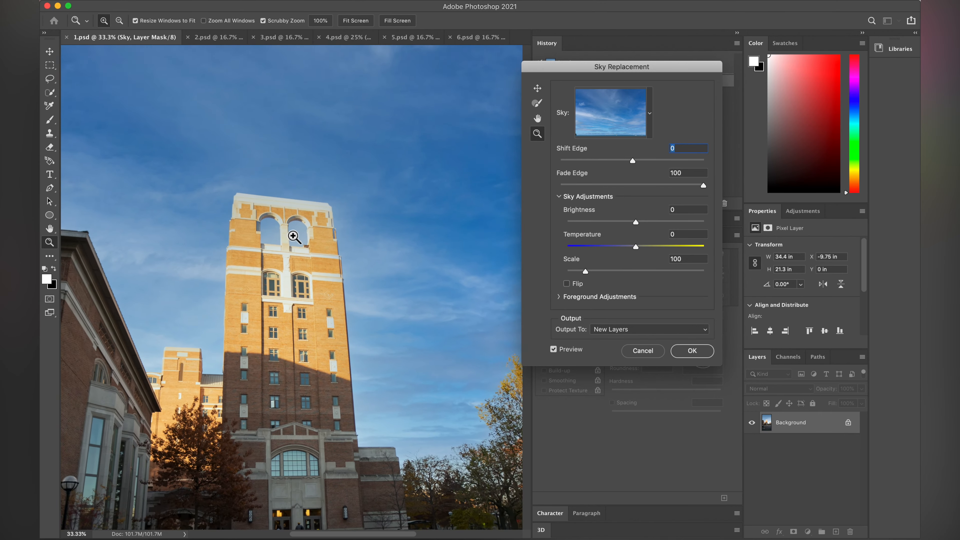
left_click(293, 234)
left_click(307, 230)
left_click(365, 192)
left_click(381, 193)
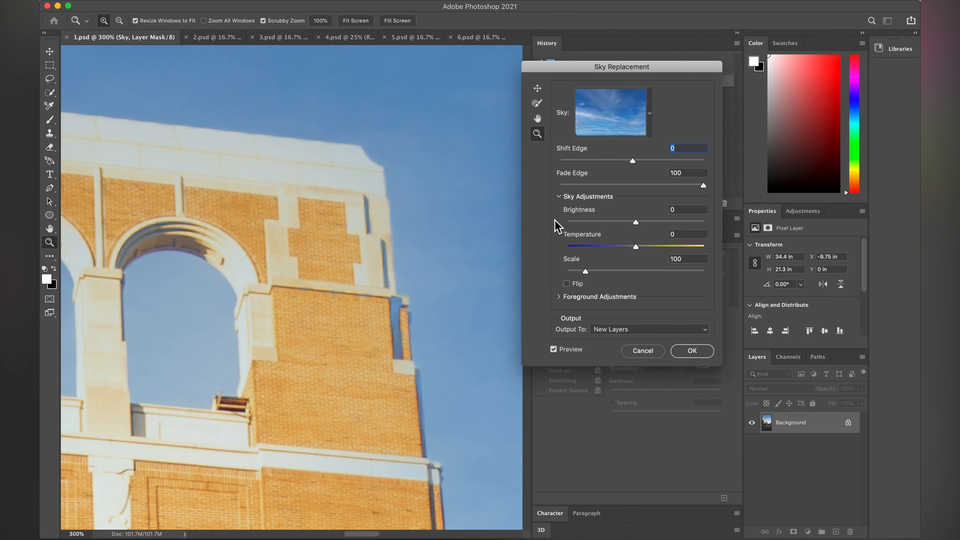
left_click_drag(644, 165, 600, 167)
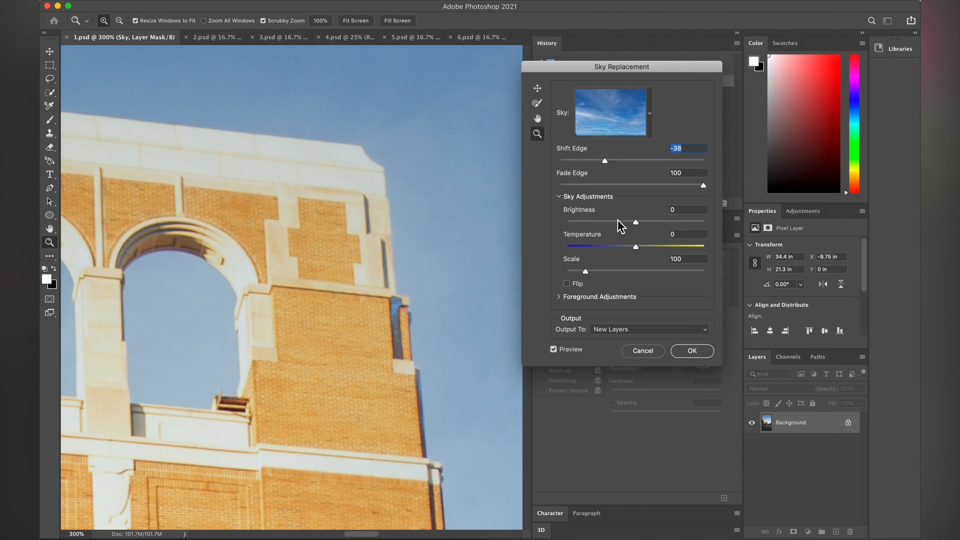
left_click_drag(642, 222, 645, 221)
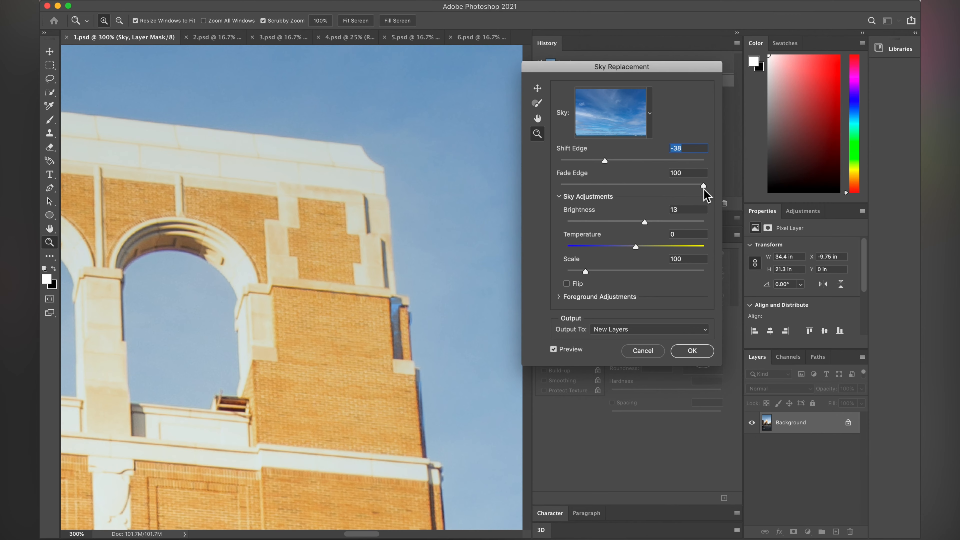
Apply the sky replacement to 1.psd as new layers and check the result around the tower
left_click(439, 246, "alt")
left_click(438, 246, "alt")
left_click(446, 274, "alt")
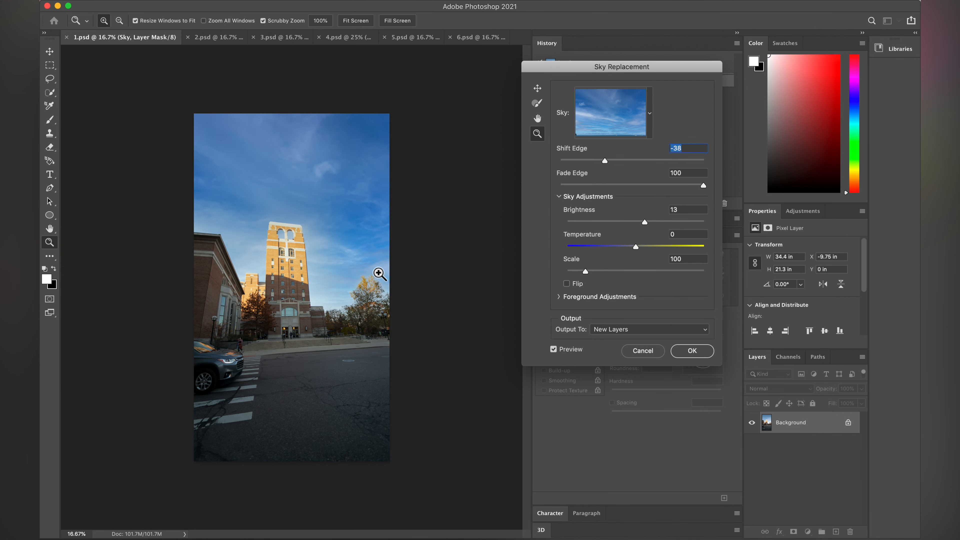
left_click(692, 351)
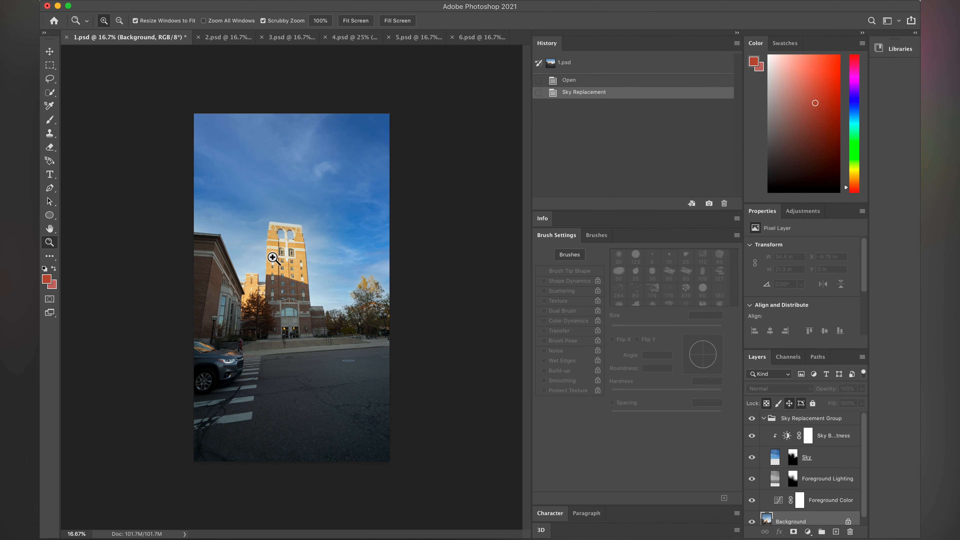
left_click(270, 190)
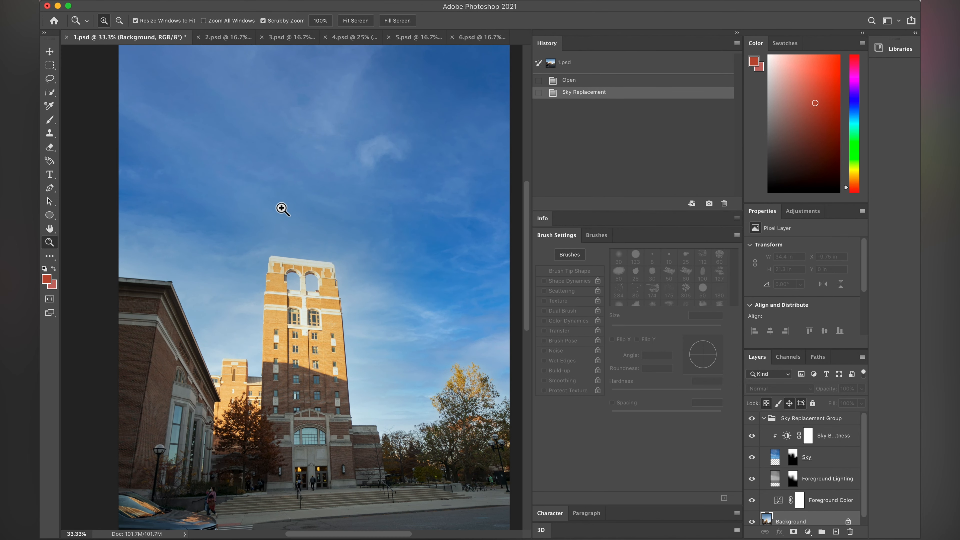
left_click(287, 221, "alt")
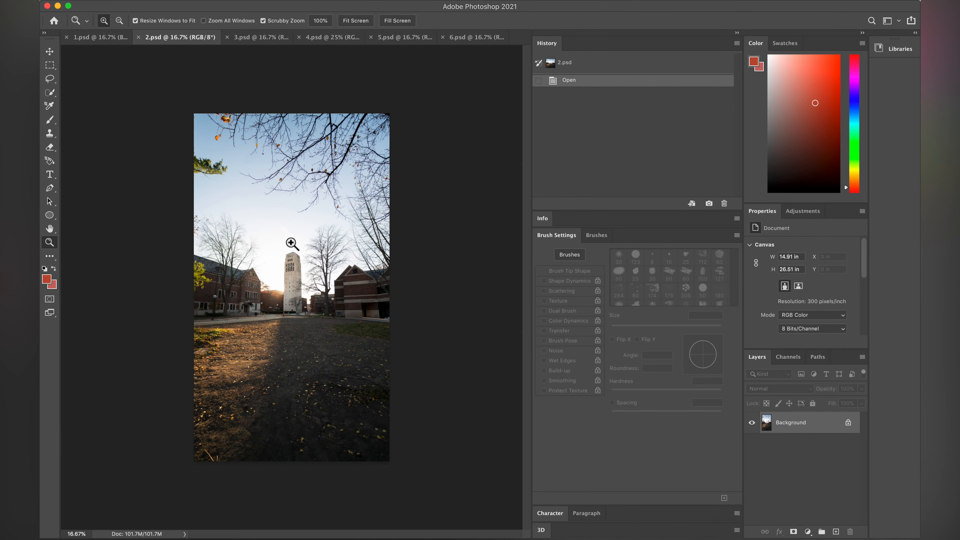
Examine the bare tree branches and the bell tower against the sky in 2.psd
left_click(331, 250)
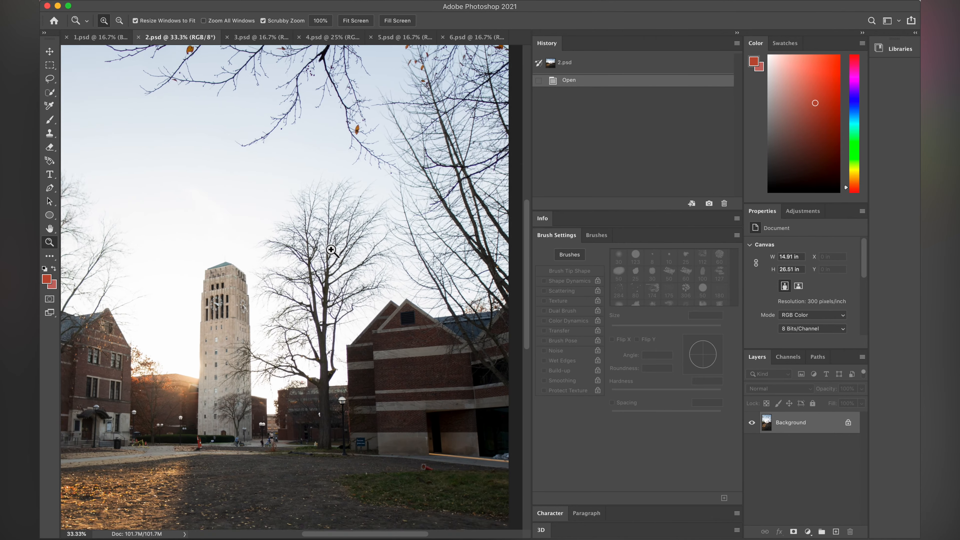
left_click(331, 250)
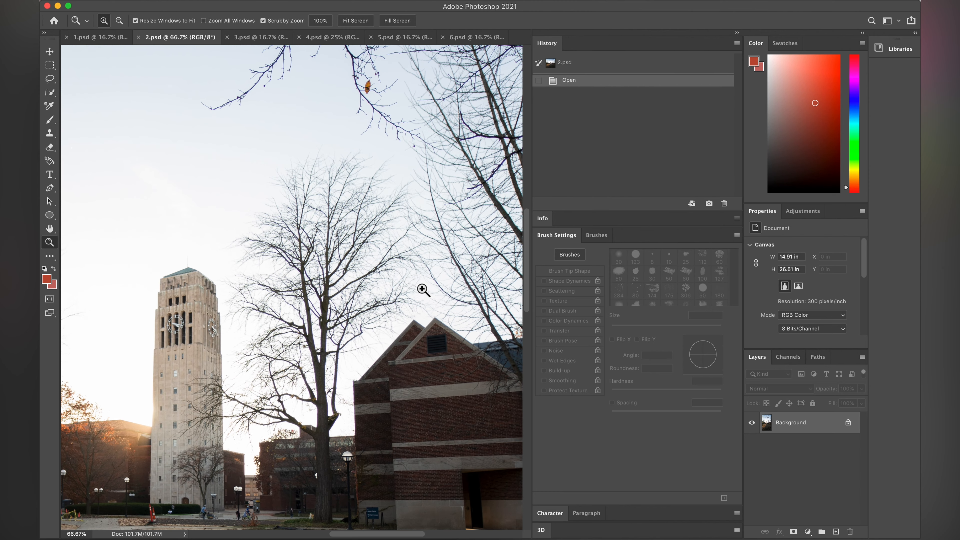
left_click(365, 297, "alt")
left_click(354, 295, "alt")
left_click(344, 293, "alt")
left_click(300, 239, "alt")
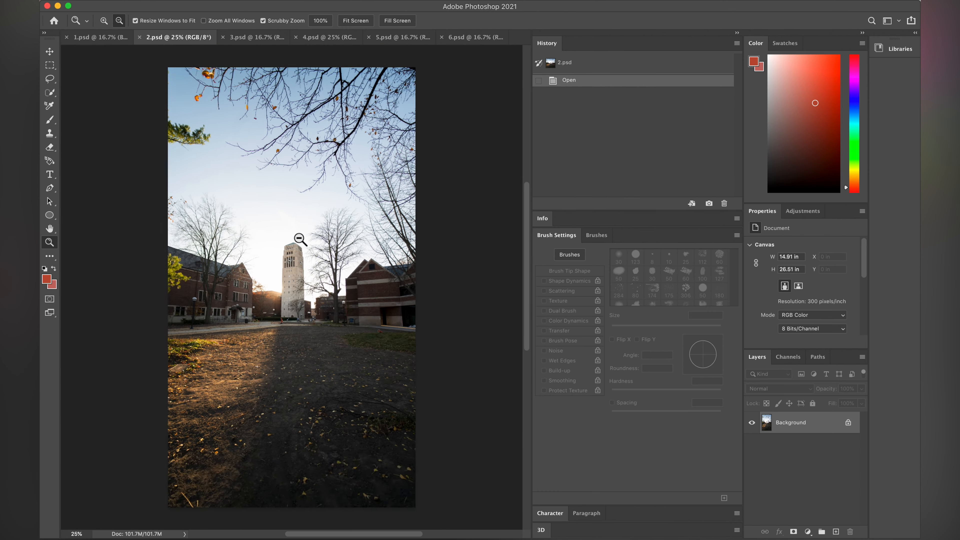
Start a Sky Replacement on 2.psd and choose the fiery red and purple sunset sky from the Spectacular group
left_click(144, 4)
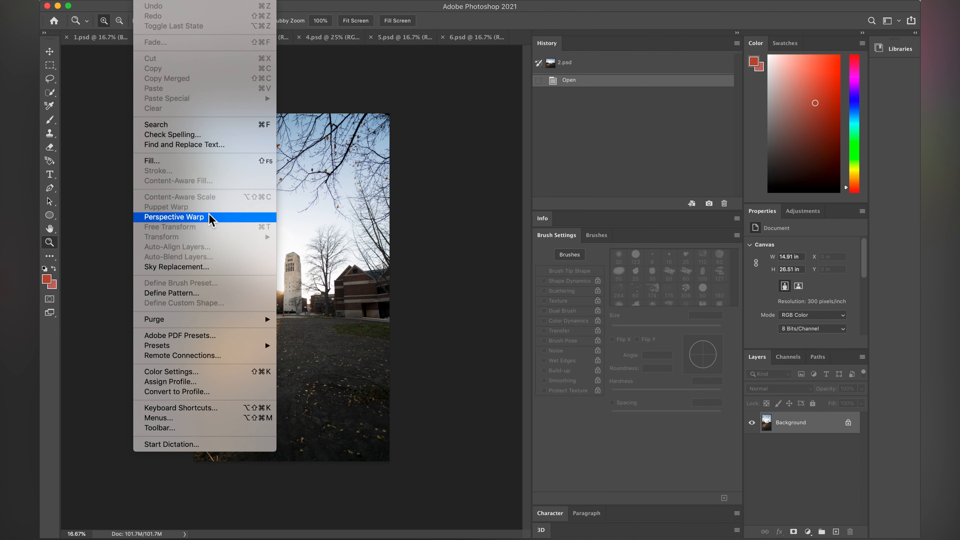
left_click(212, 269)
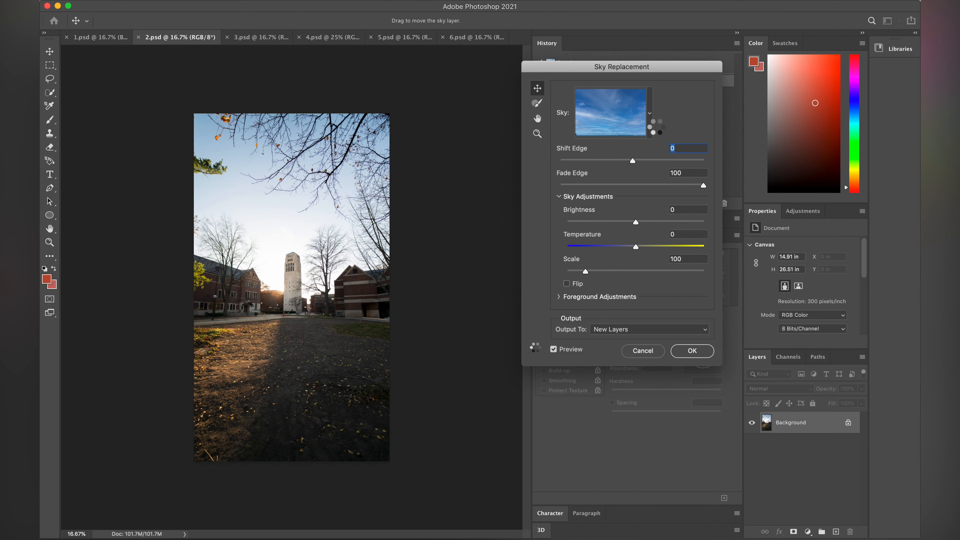
left_click(650, 114)
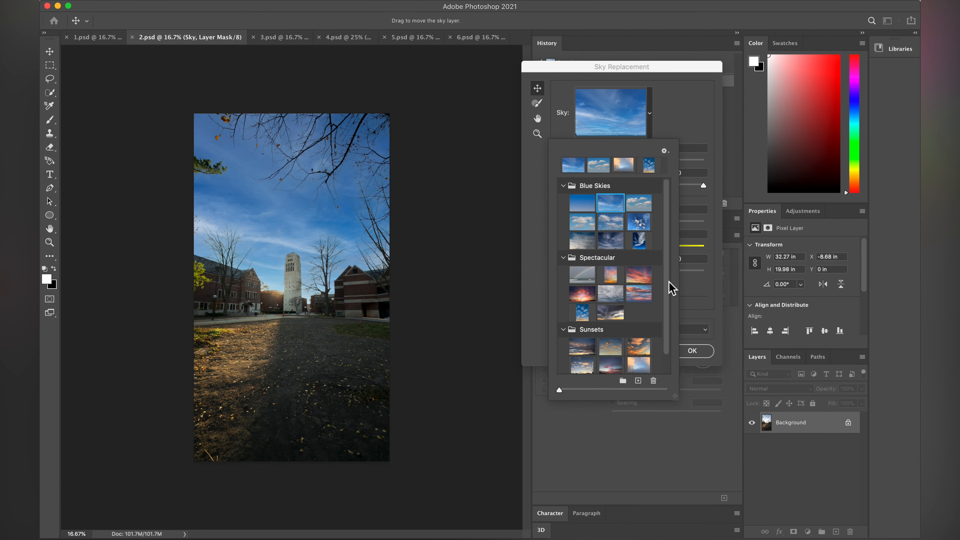
scroll(668, 305, "down", 1)
scroll(665, 321, "up", 1)
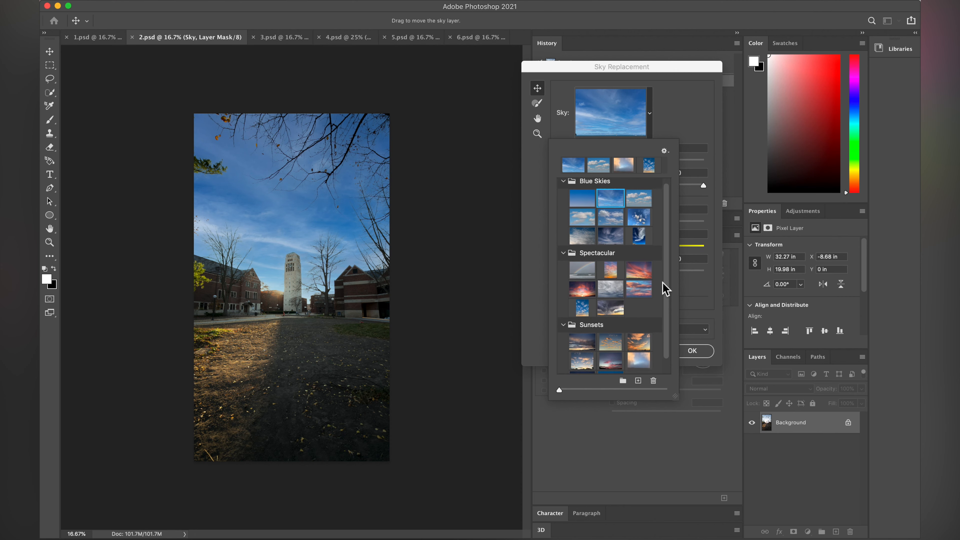
scroll(664, 280, "down", 1)
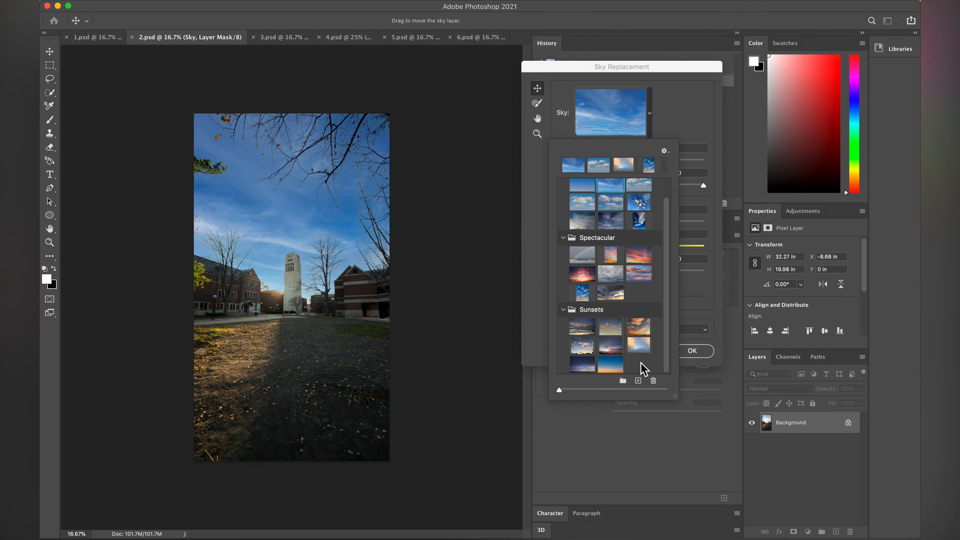
left_click(582, 273)
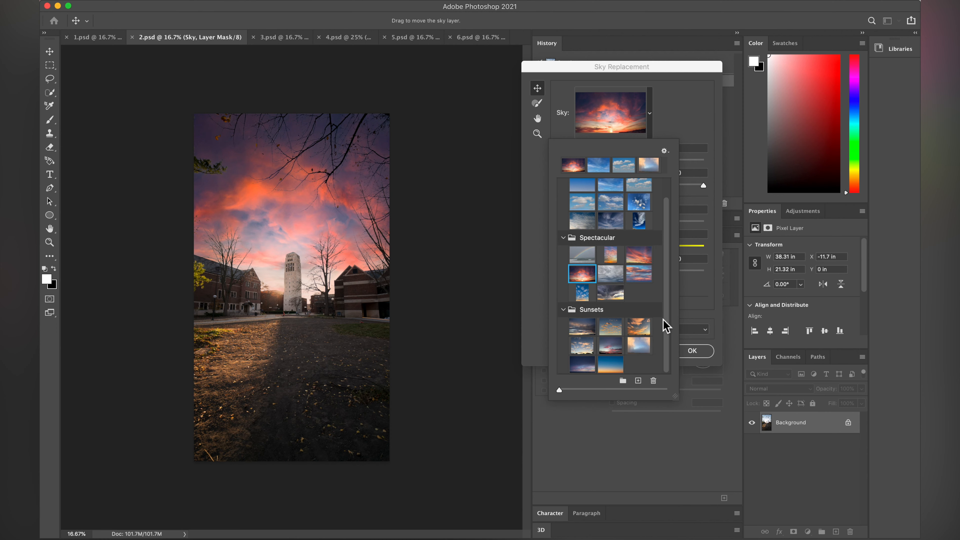
left_click(684, 113)
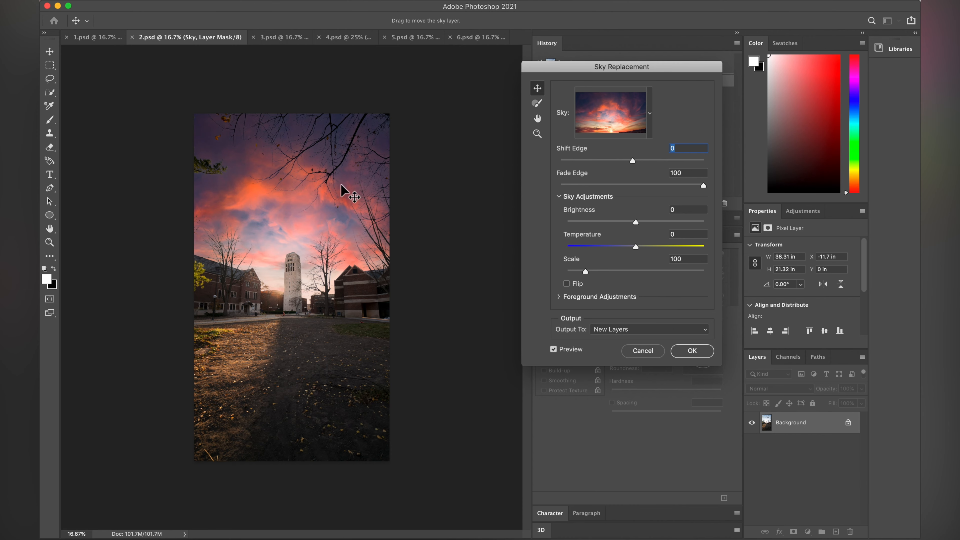
Check the bare branches against the sunset sky in 2.psd up close and set Shift Edge to -29, with Fade Edge at 100
key("z")
left_click(324, 183)
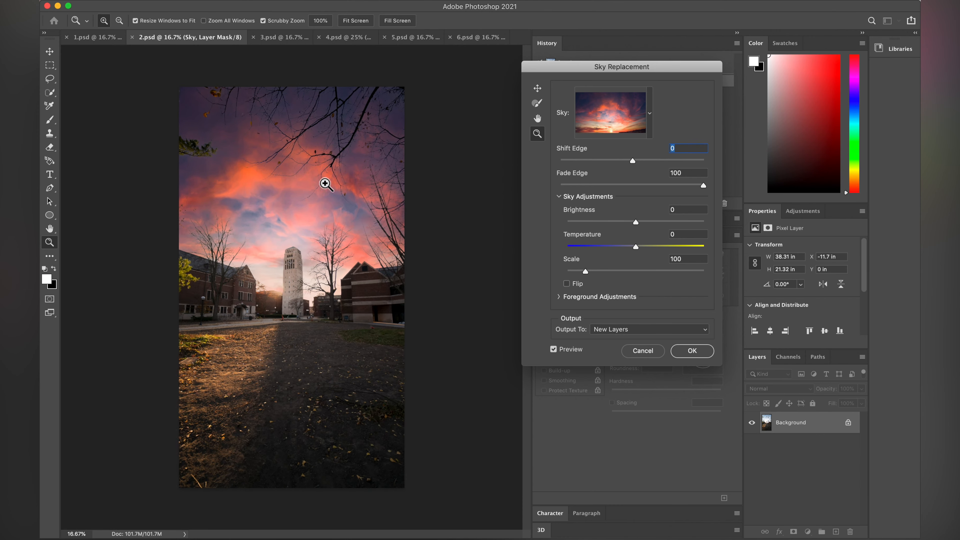
left_click(325, 184)
left_click(325, 184)
left_click(325, 183)
left_click(326, 185)
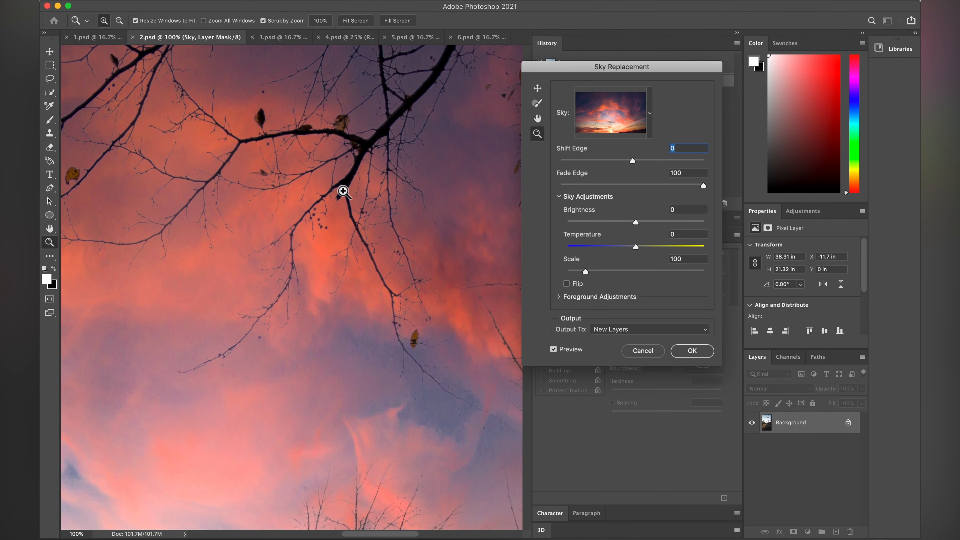
mouse_move(634, 162)
left_mouse_down()
mouse_move(643, 163)
mouse_move(626, 163)
left_mouse_up()
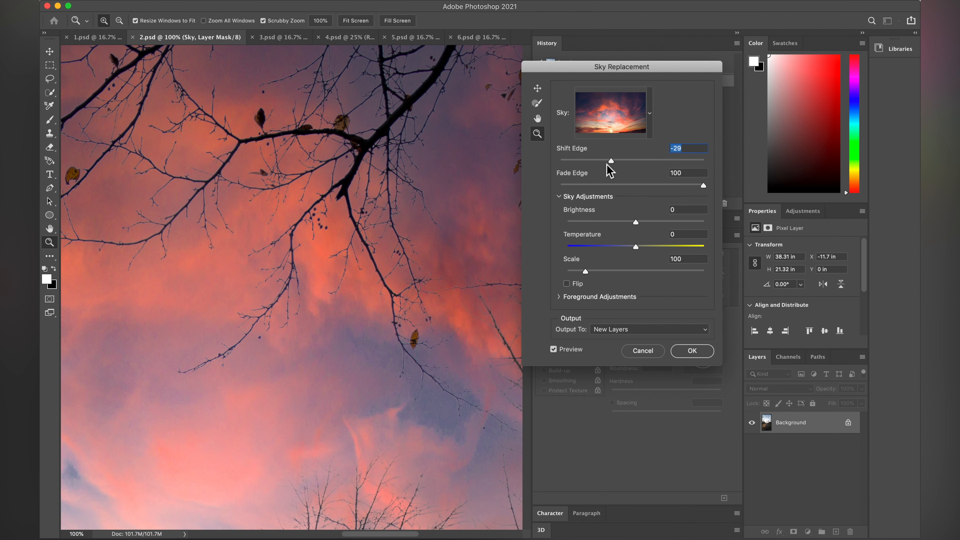
left_click_drag(603, 162, 612, 162)
left_click_drag(700, 188, 721, 204)
Set the sky Brightness to 6, raise Shift Edge slightly and apply the sky replacement to 2.psd as new layers
left_click(373, 257, "alt")
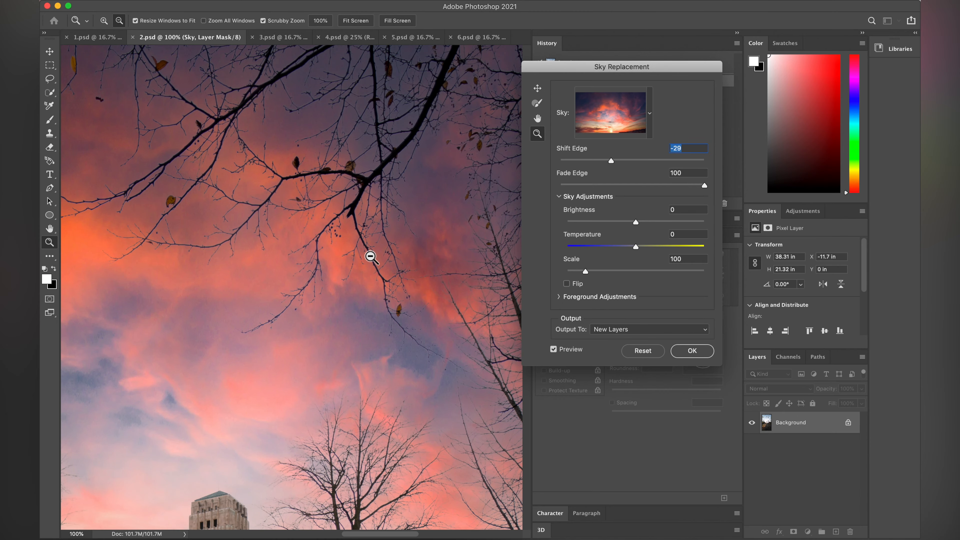
left_click(372, 257, "alt")
left_click(370, 257, "alt")
left_click(370, 257, "alt")
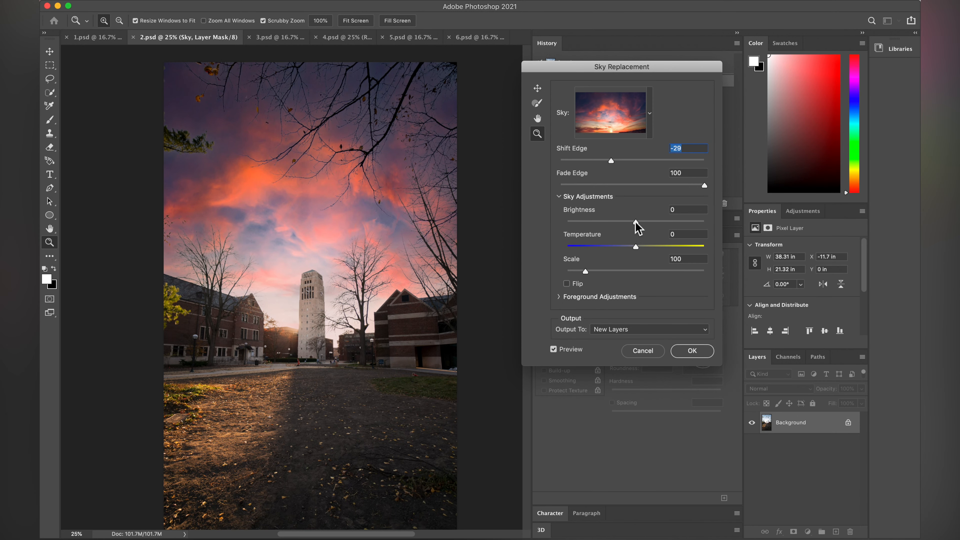
mouse_move(639, 223)
left_mouse_down()
mouse_move(626, 226)
mouse_move(643, 224)
left_mouse_up()
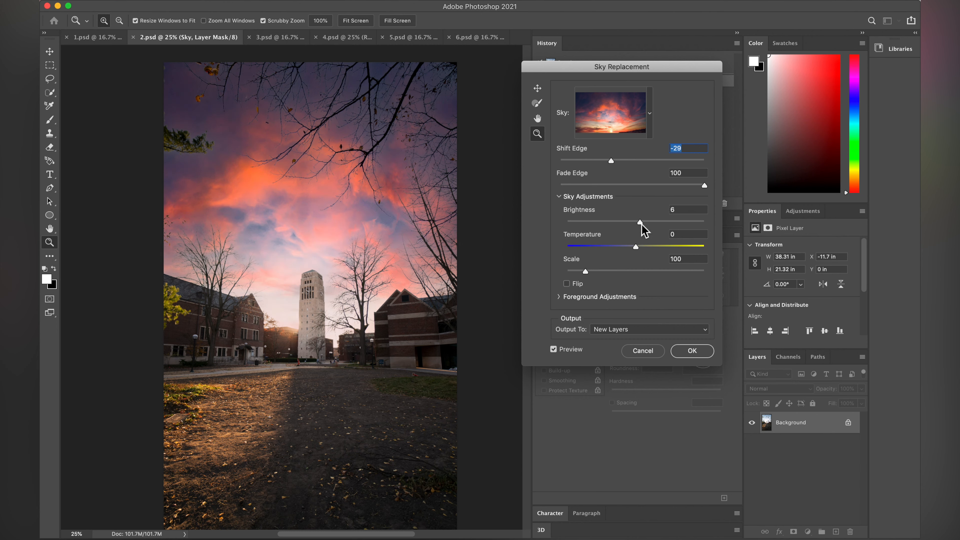
left_click_drag(614, 165, 621, 165)
left_click(693, 355)
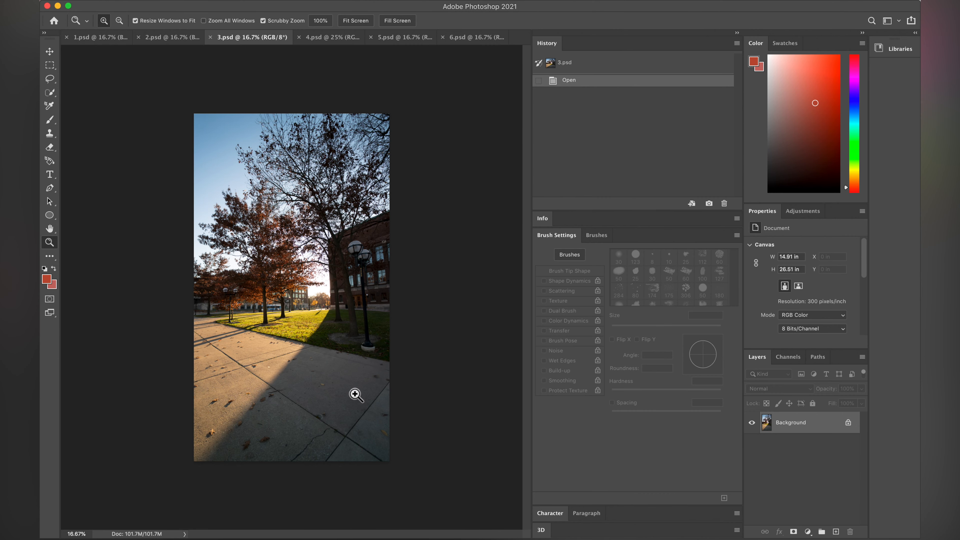
Examine the dense autumn leaves and thin branches against the bright sky in 3.psd up close
left_click(292, 204)
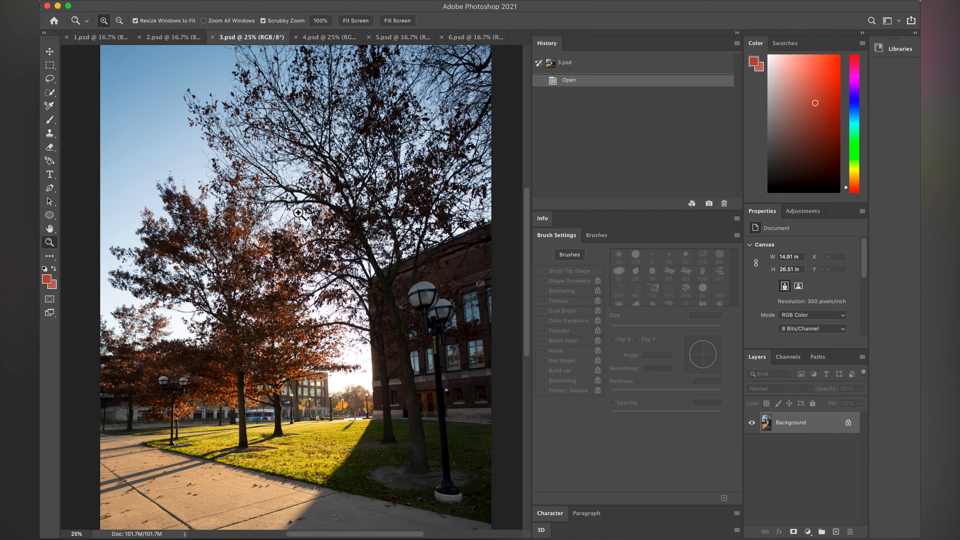
left_click(290, 229)
left_click(289, 229)
left_click(289, 229)
left_click(288, 229)
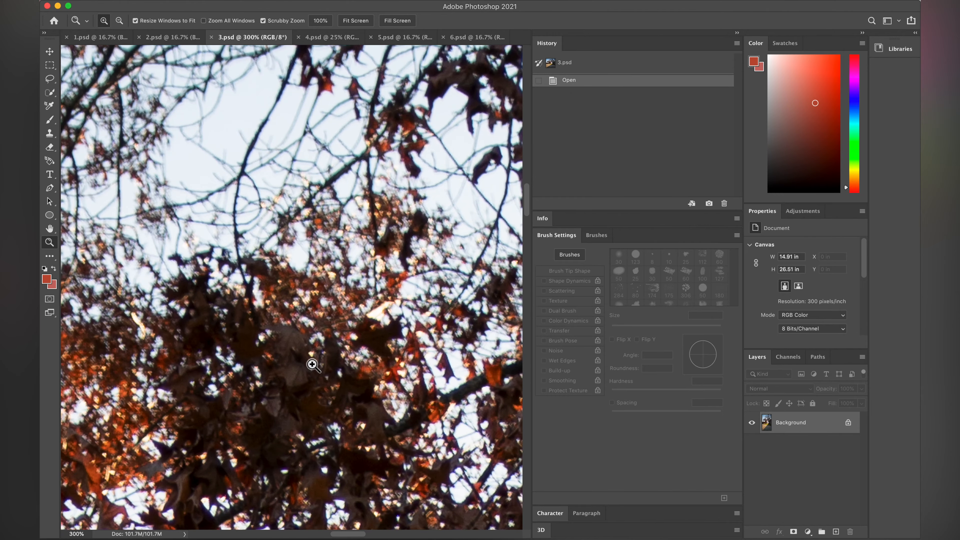
left_click(308, 417)
scroll(309, 417, "down", 10)
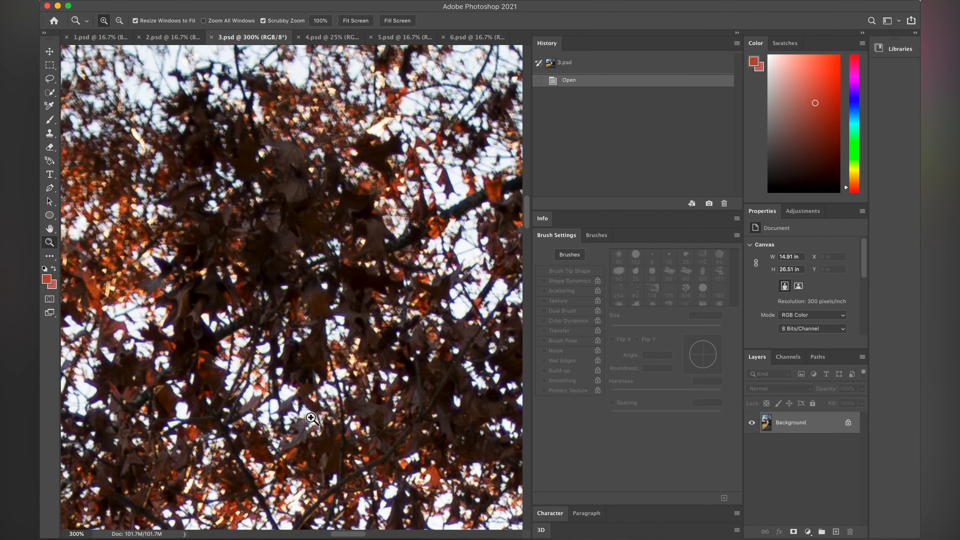
scroll(307, 412, "down", 3)
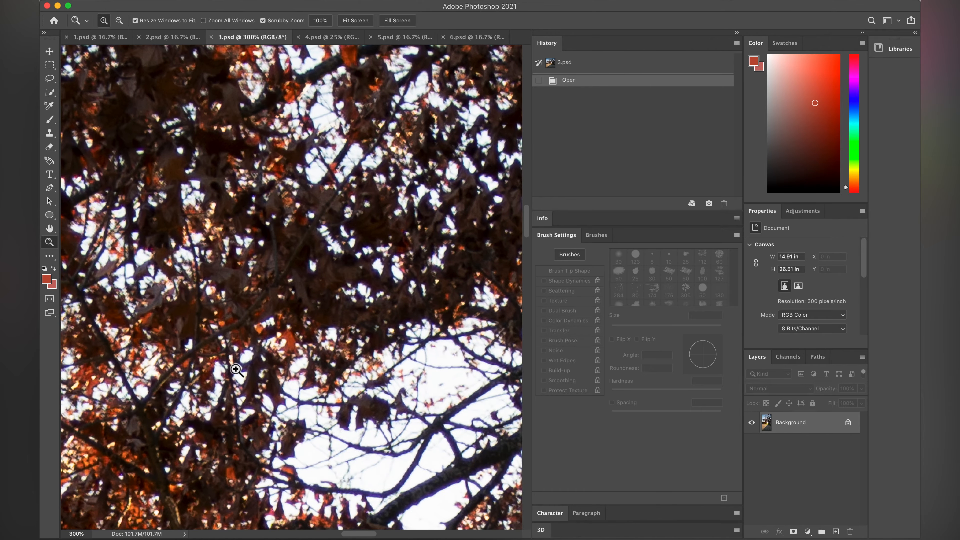
scroll(427, 425, "right", 3)
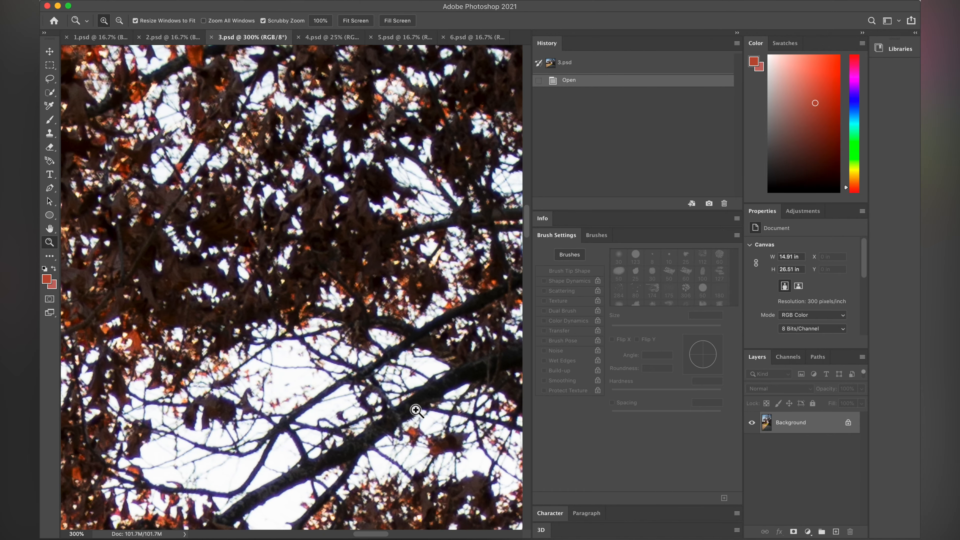
left_click(359, 396, "alt")
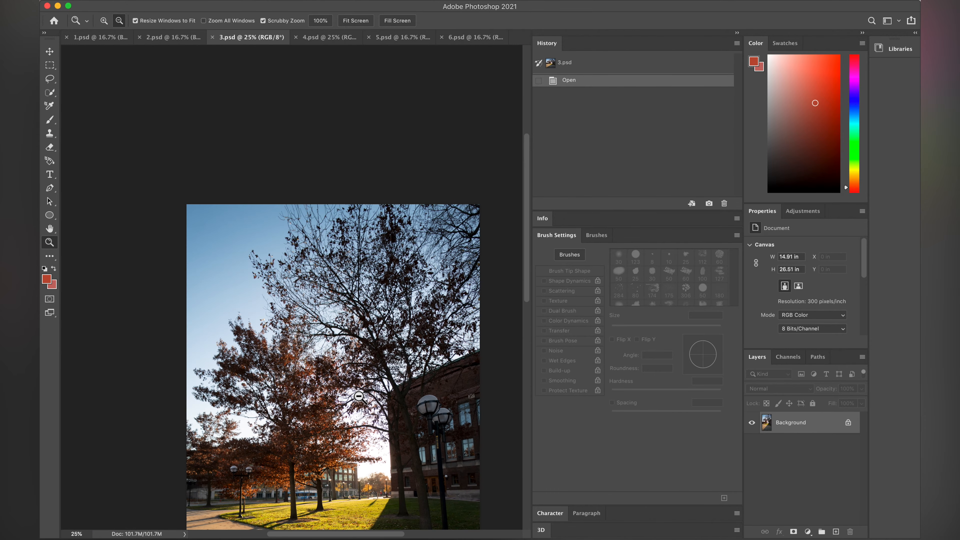
left_click(359, 397, "alt")
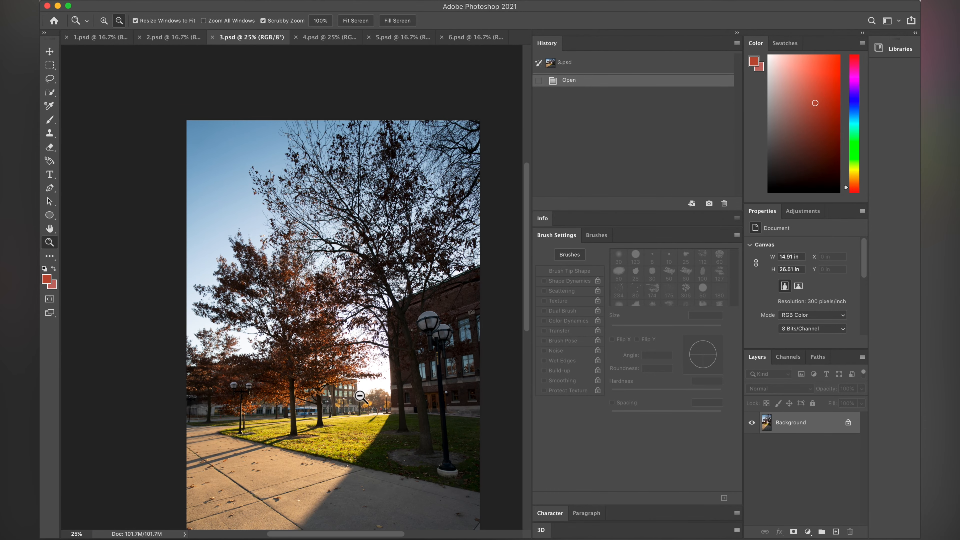
Start a Sky Replacement on 3.psd and bring up the sky presets of the Sunsets group
left_click(174, 2)
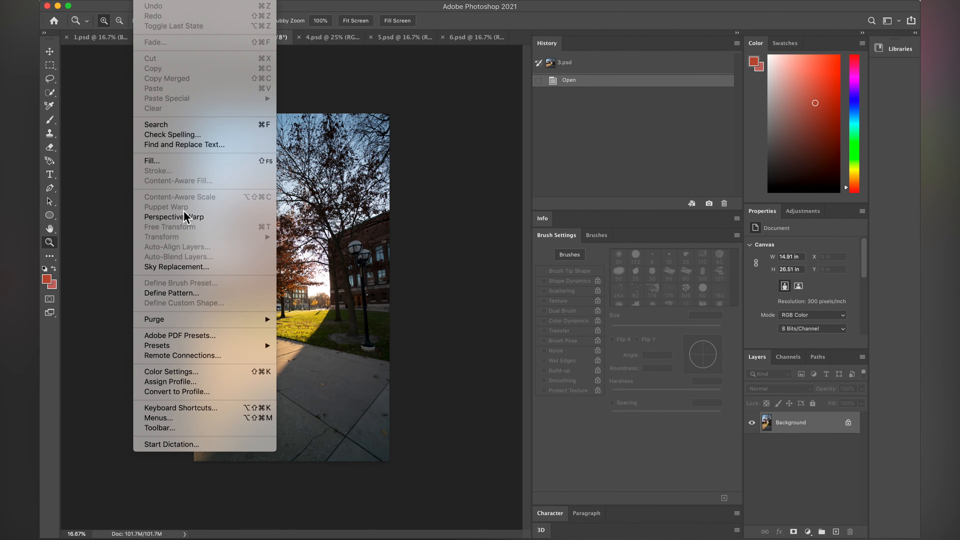
left_click(188, 268)
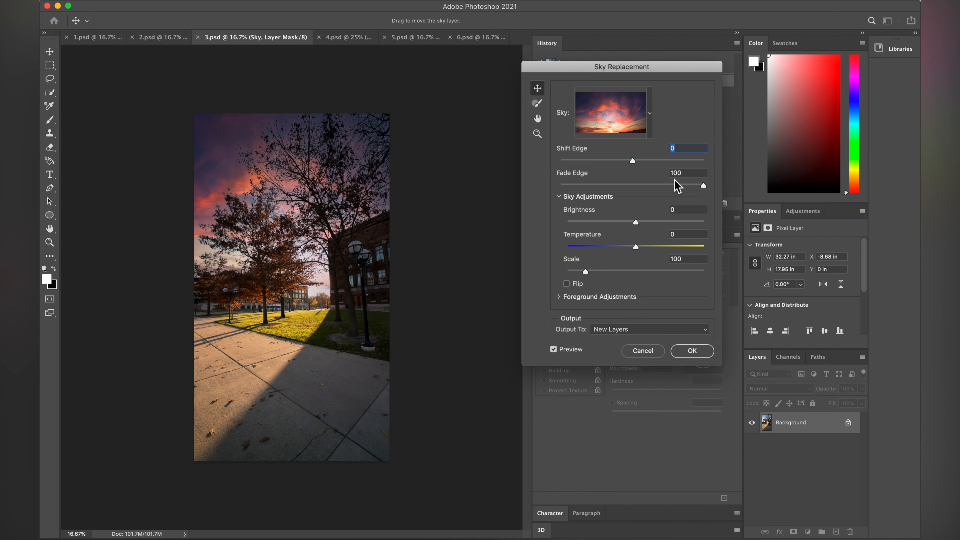
left_click(651, 114)
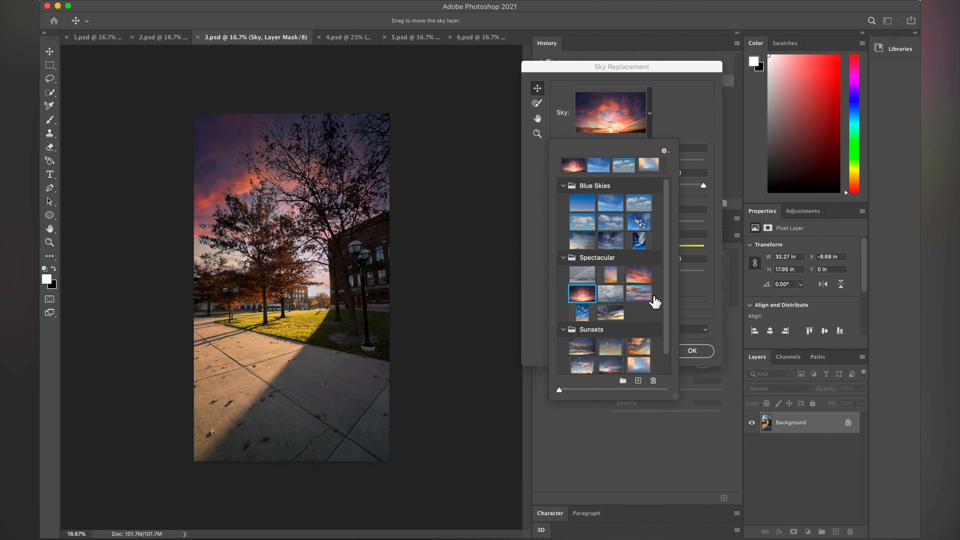
scroll(670, 307, "down", 2)
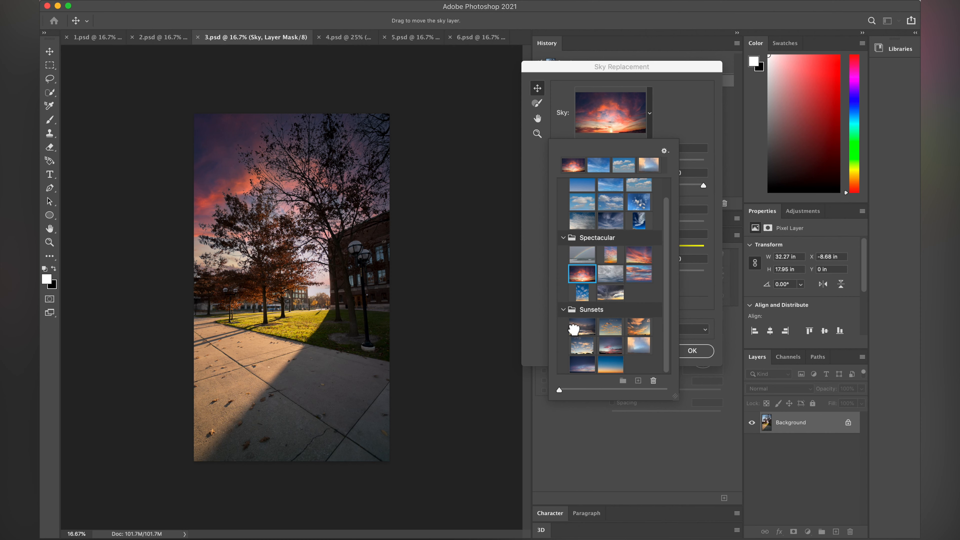
Try out the different Sunsets presets one after another on 3.psd to compare how they look behind the trees
left_click(590, 332)
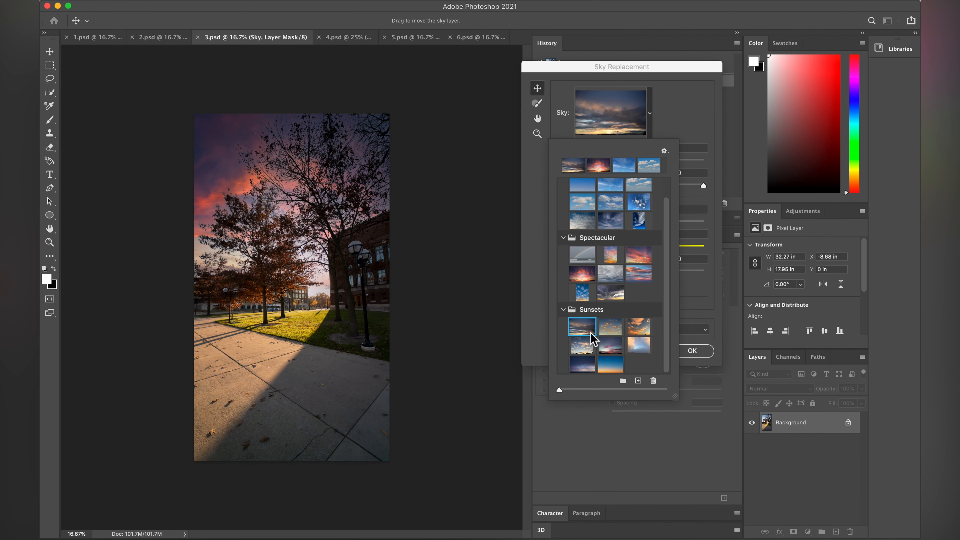
left_click(615, 326)
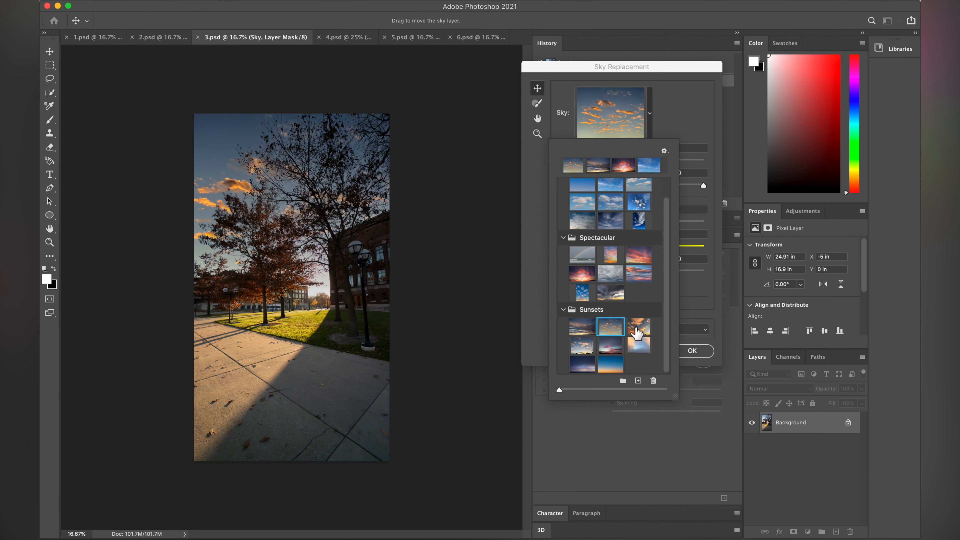
left_click(639, 328)
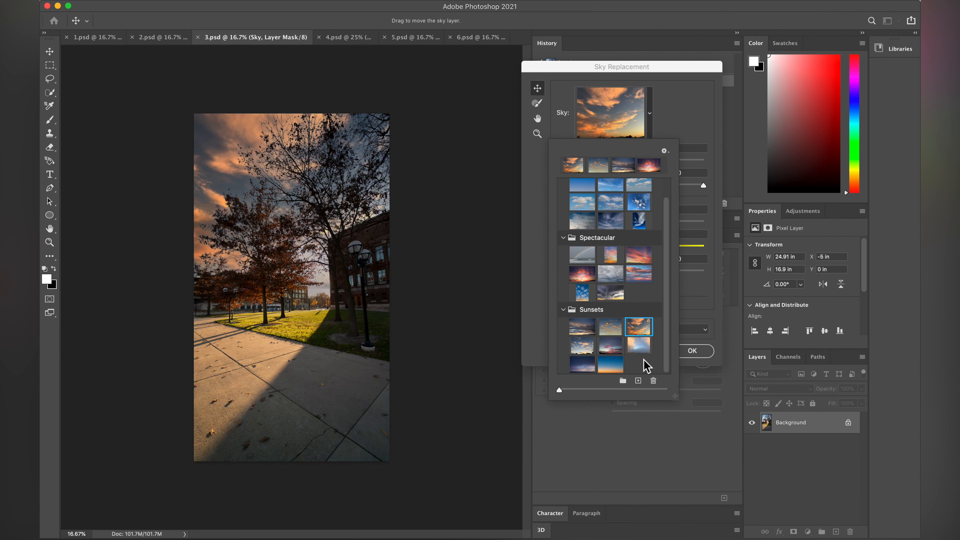
left_click(586, 352)
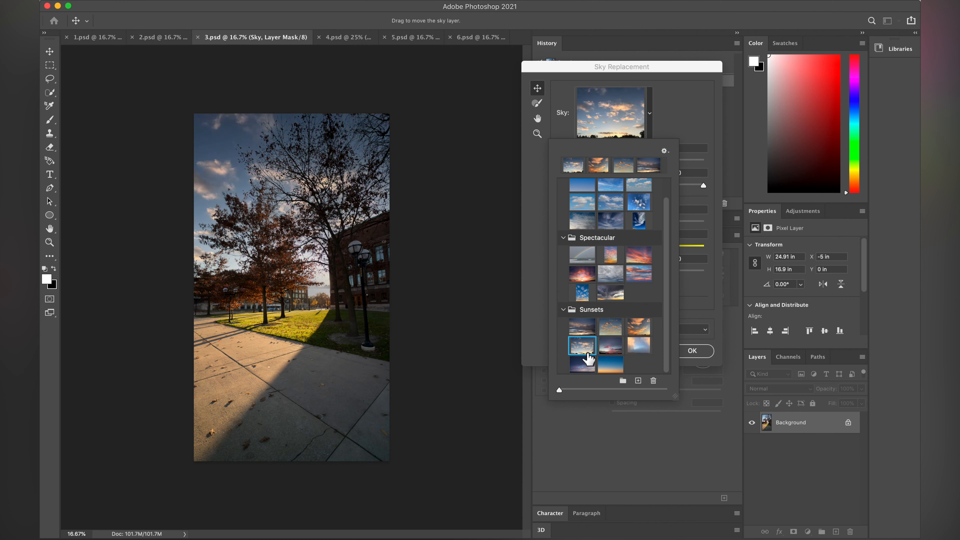
left_click(611, 351)
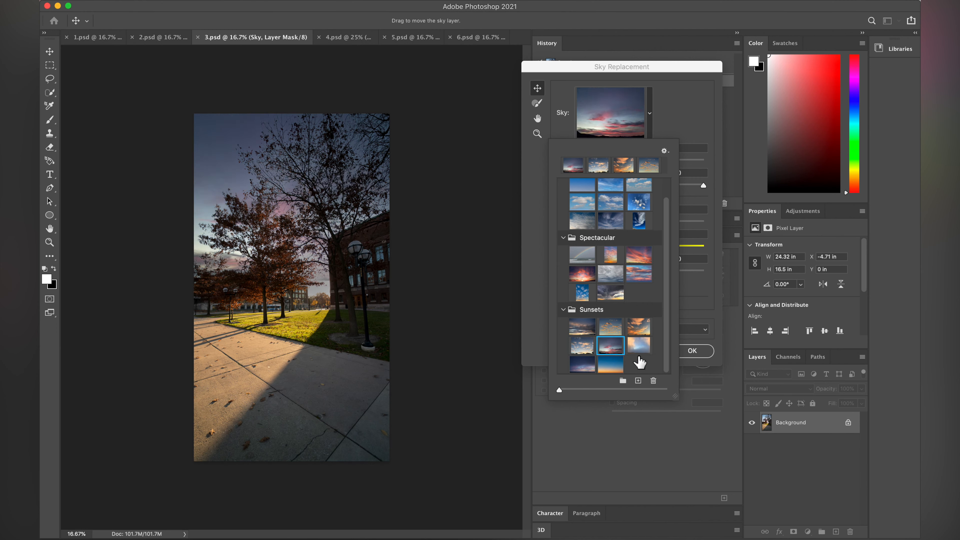
left_click(642, 346)
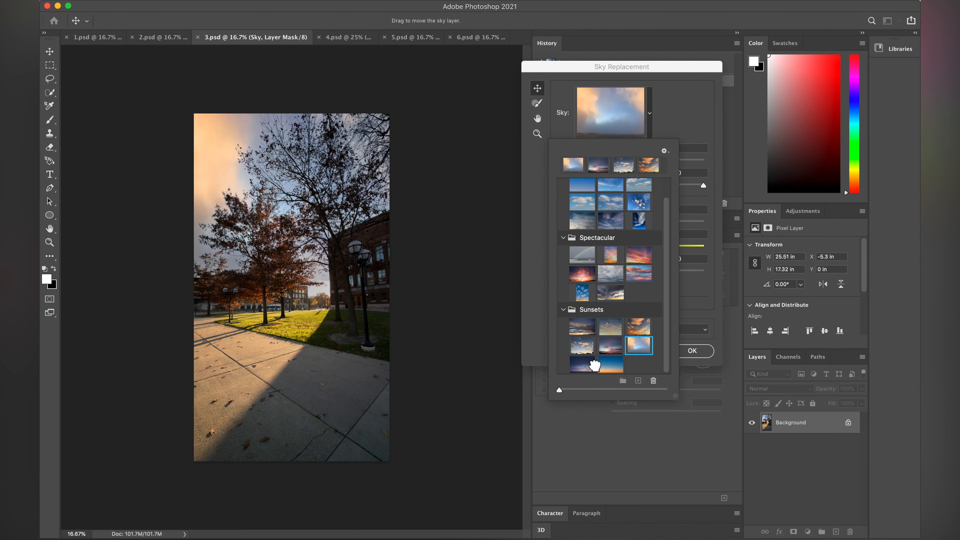
left_click(605, 365)
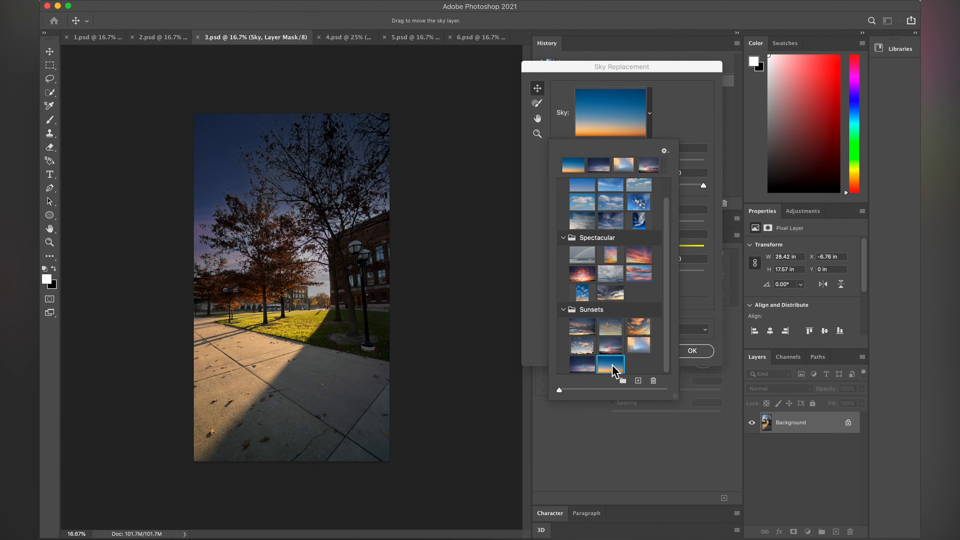
Choose the Sunsets sky with small scattered orange clouds for 3.psd and close the preset list
left_click(619, 329)
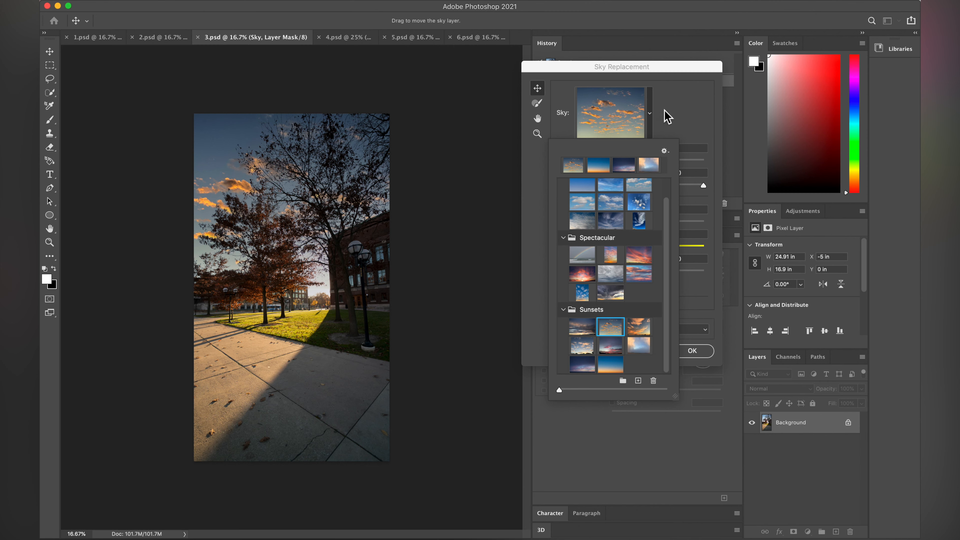
scroll(633, 233, "up", 1)
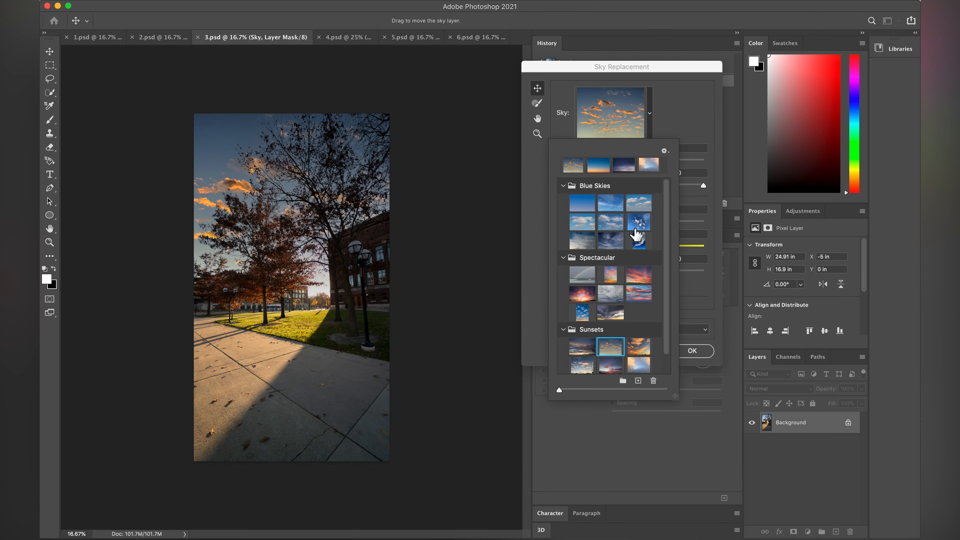
left_click(680, 122)
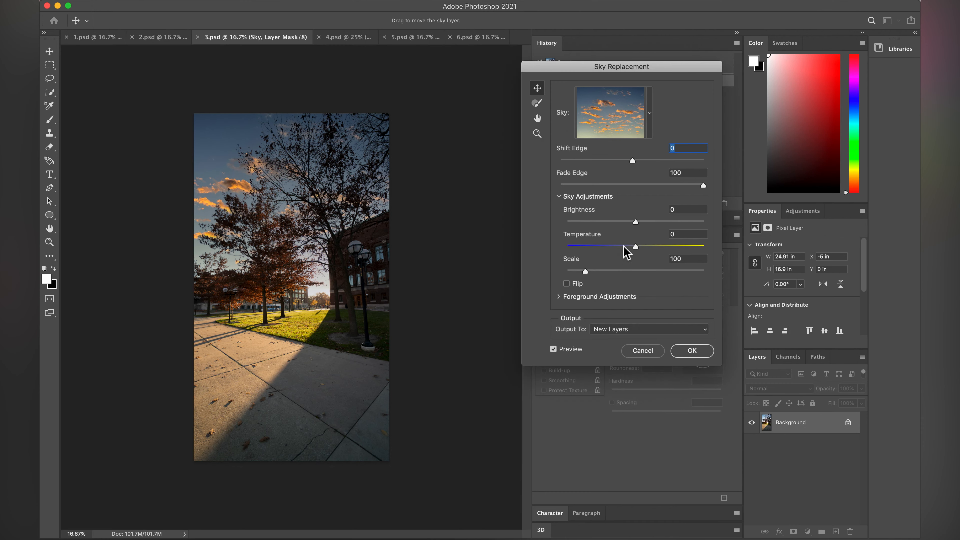
Examine how the new sky blends through the branches, leaves and building edge in 3.psd, from the treetop to the horizon
left_click(537, 133)
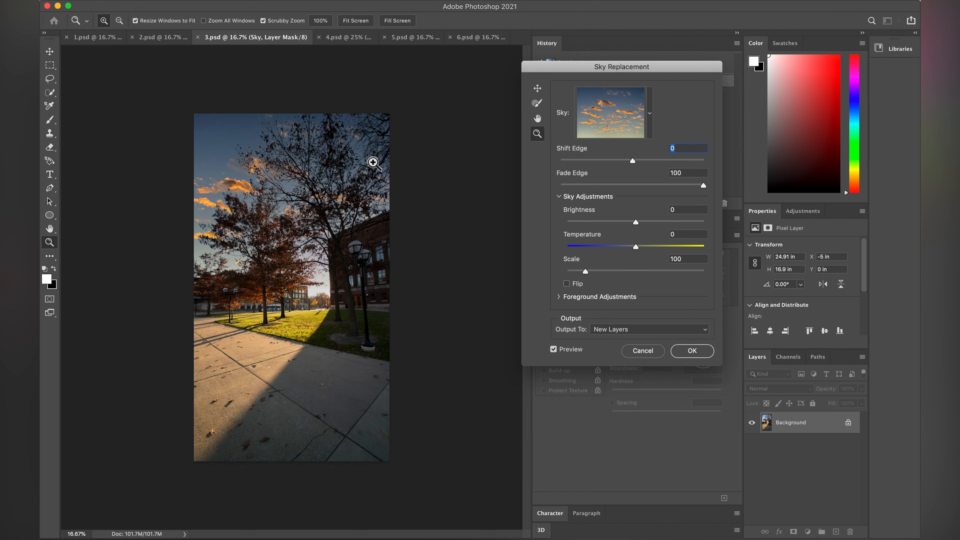
left_click(332, 169)
left_click(322, 186)
left_click(321, 186)
left_click(332, 217)
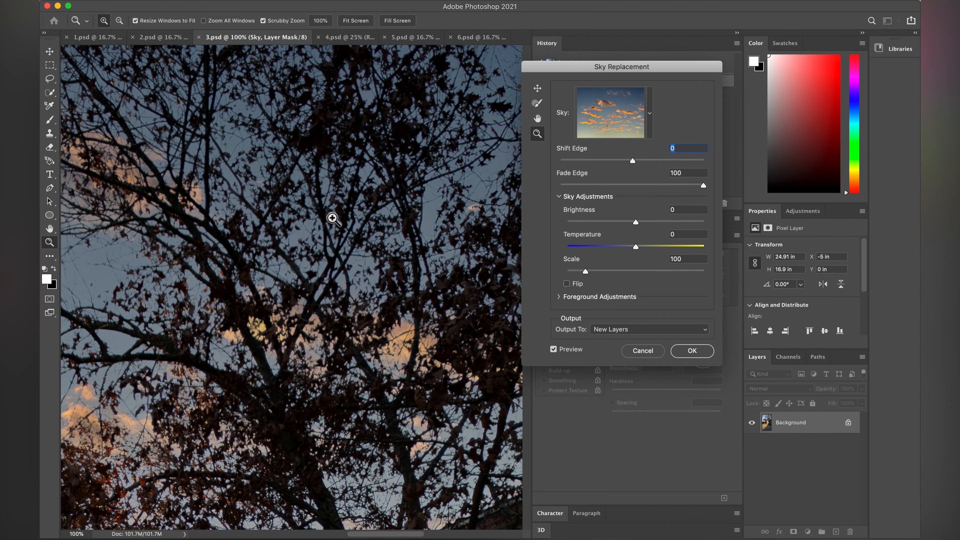
left_click(336, 219)
left_click(336, 216, "alt")
left_click(337, 217, "alt")
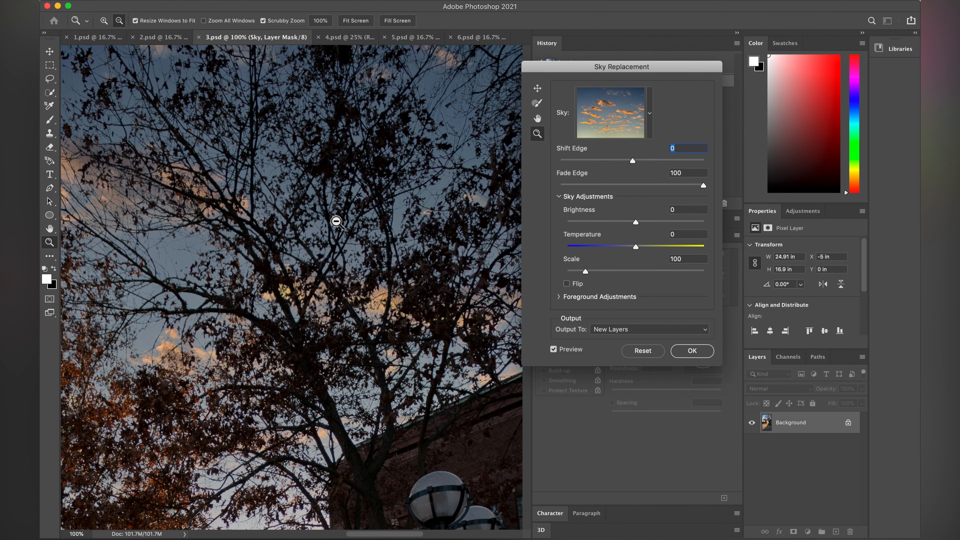
scroll(302, 332, "down", 2)
scroll(302, 332, "down", 5)
scroll(302, 332, "left", 2)
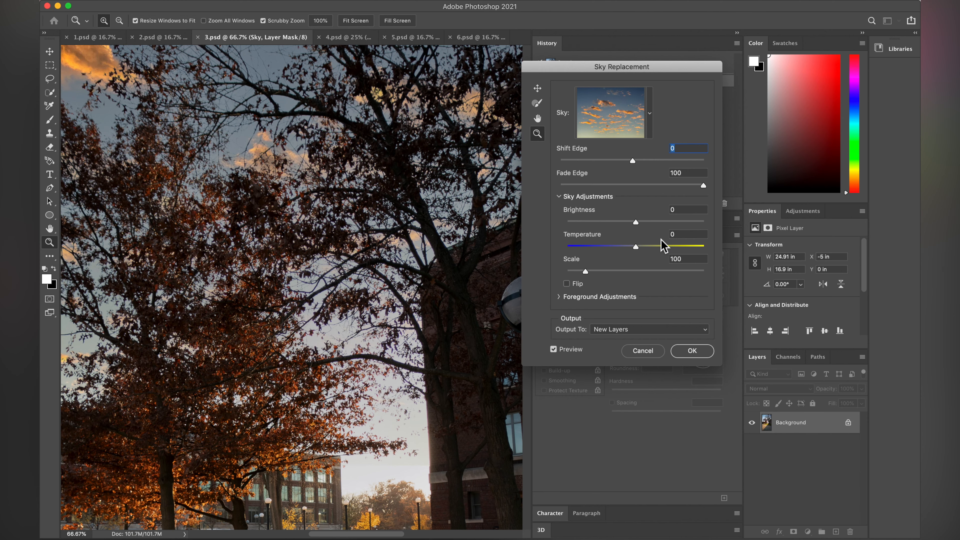
scroll(376, 441, "down", 3)
scroll(410, 407, "up", 1)
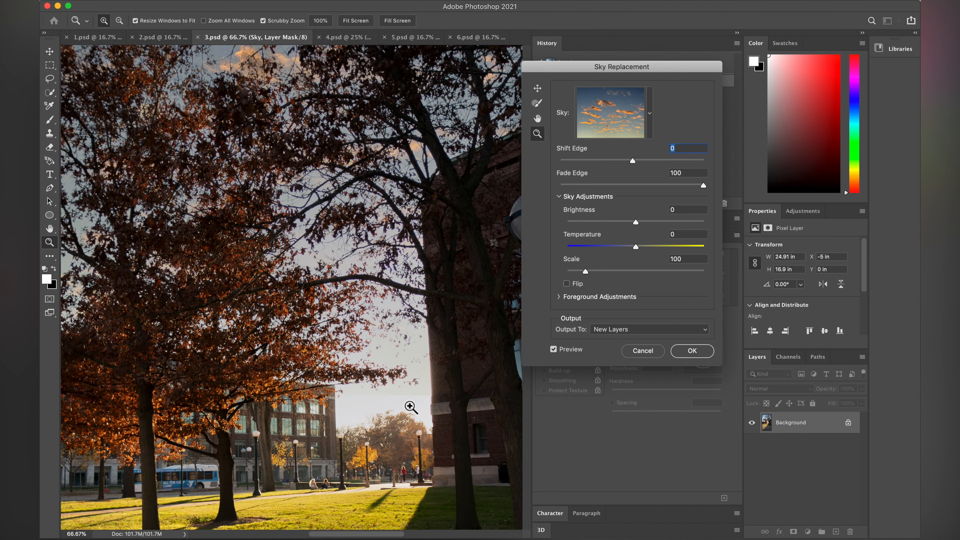
Inspect the lower edge of the replacement sky above the distant trees beside the building in 3.psd
left_click(410, 406)
left_click(410, 407)
left_click(410, 407)
left_click(410, 407)
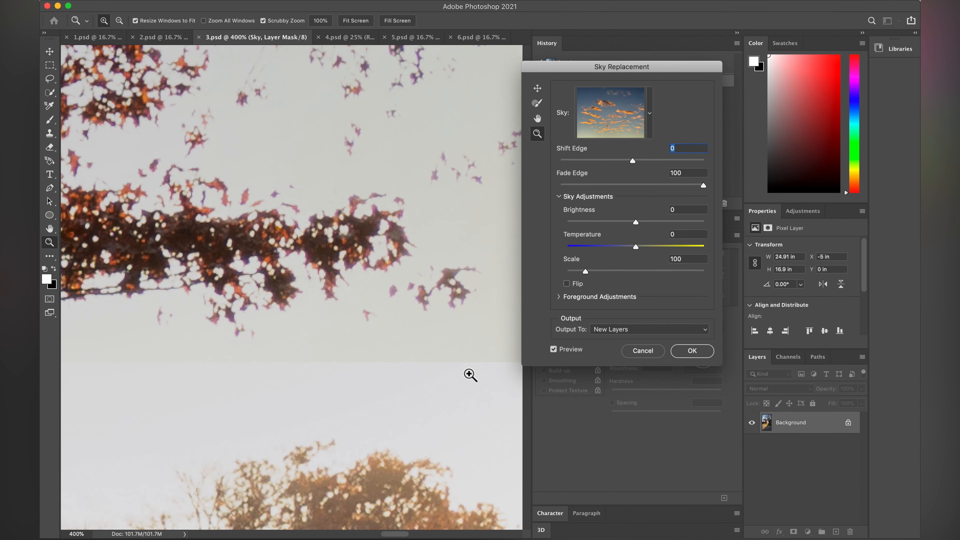
key("alt")
left_click(430, 376, "alt")
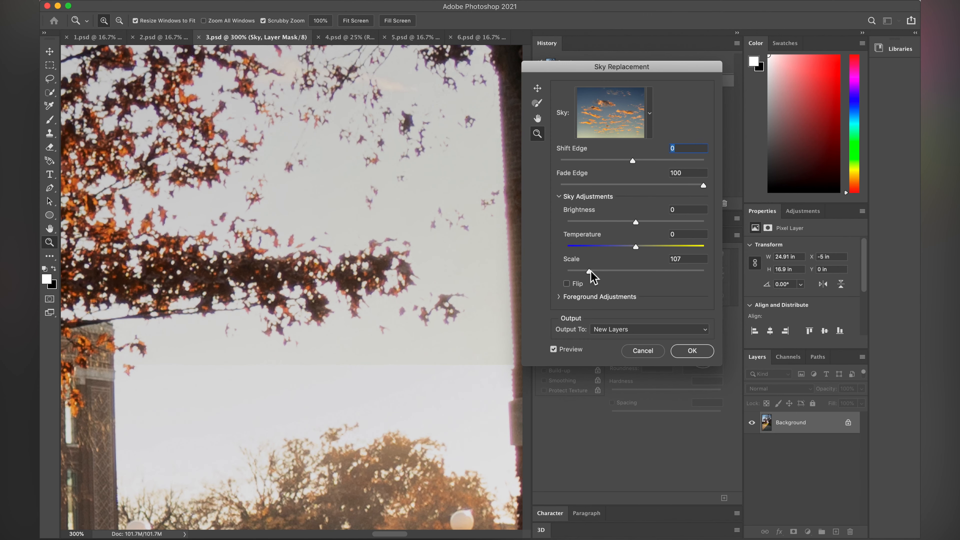
Try reducing the replacement sky's scale to 99 in 3.psd and check the gap above the distant trees
left_click_drag(591, 271, 587, 272)
left_click(449, 346, "alt")
left_click(449, 345, "alt")
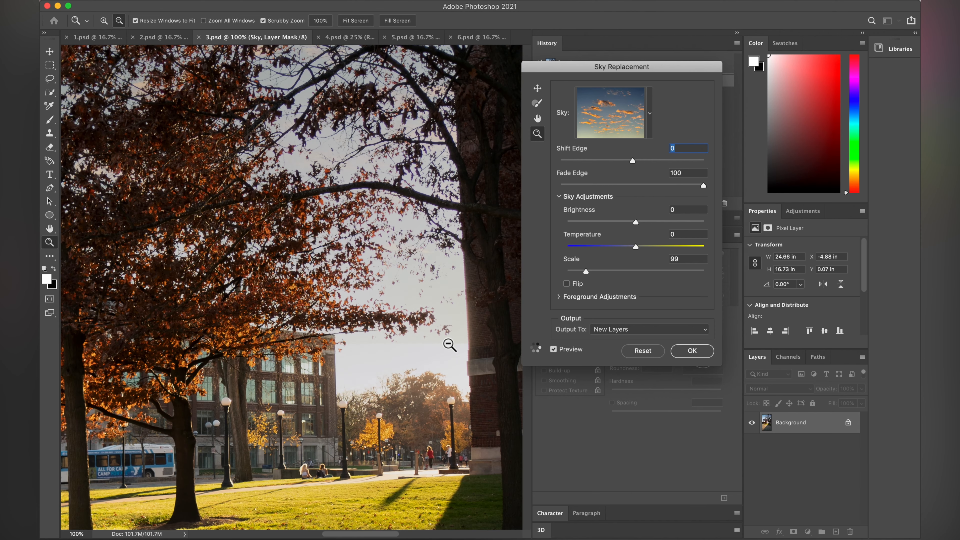
left_click(449, 344, "alt")
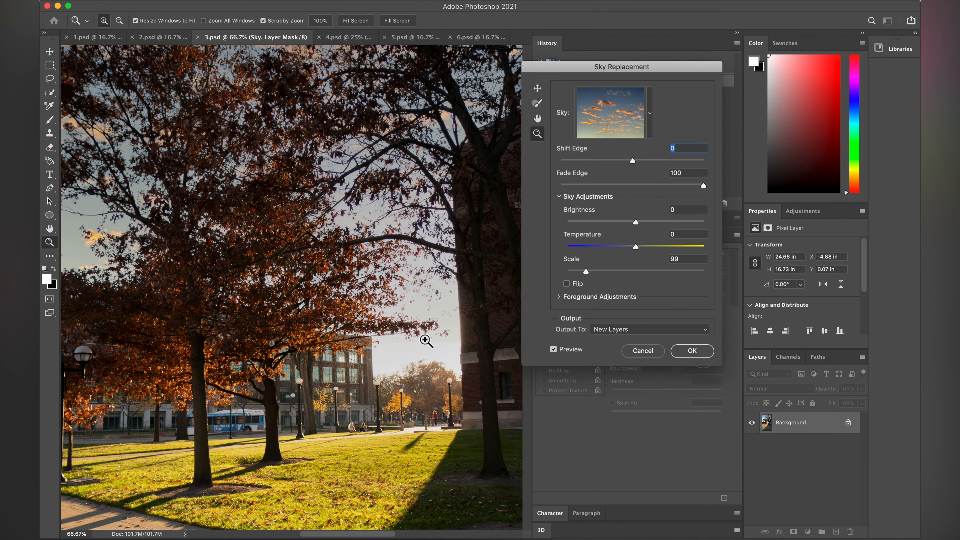
Try enlarging the replacement sky in 3.psd to scales of 113 and 140, checking its coverage over the whole photo
left_click_drag(587, 272, 585, 270)
left_click_drag(586, 270, 591, 270)
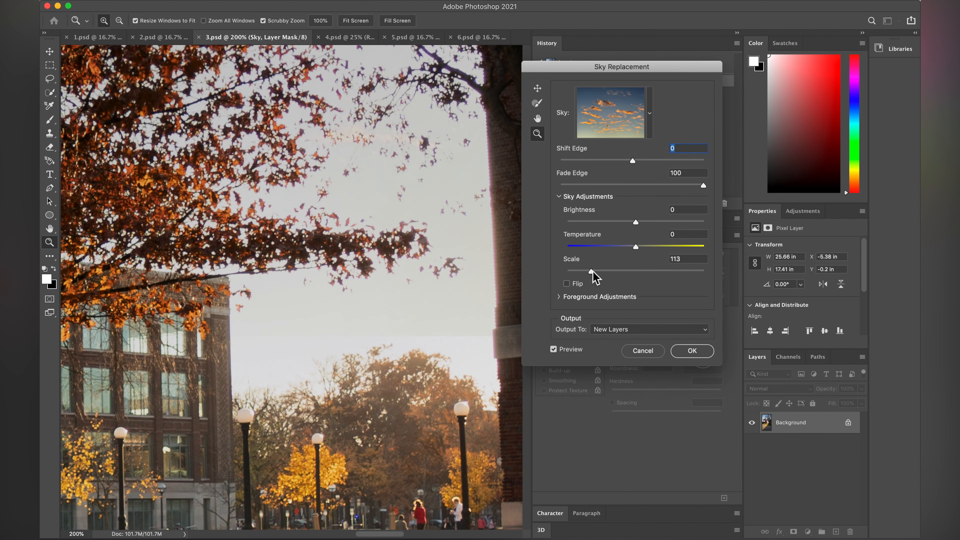
left_click_drag(593, 273, 602, 272)
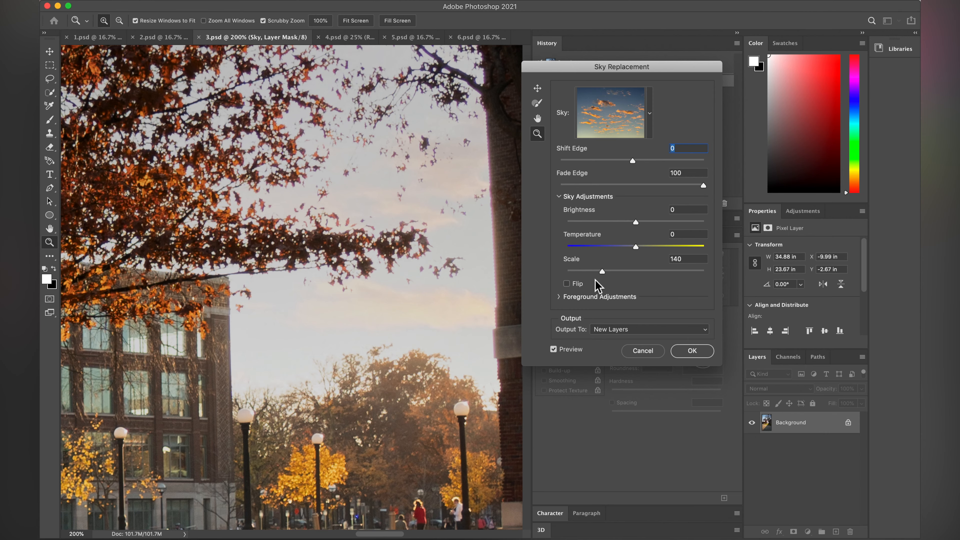
left_click(381, 360, "alt")
left_click(371, 369, "alt")
left_click(376, 369, "alt")
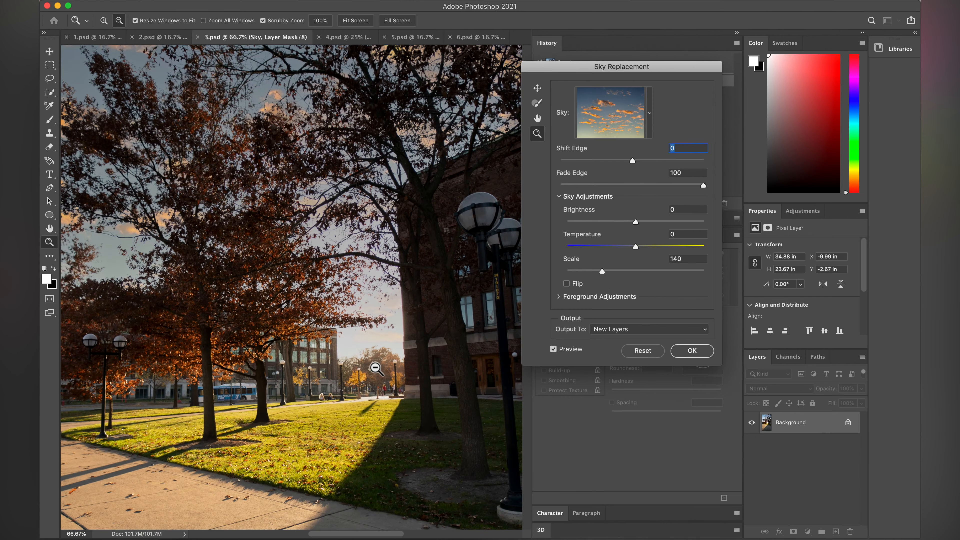
left_click(377, 369, "alt")
left_click(377, 369, "alt")
left_click(371, 302, "alt")
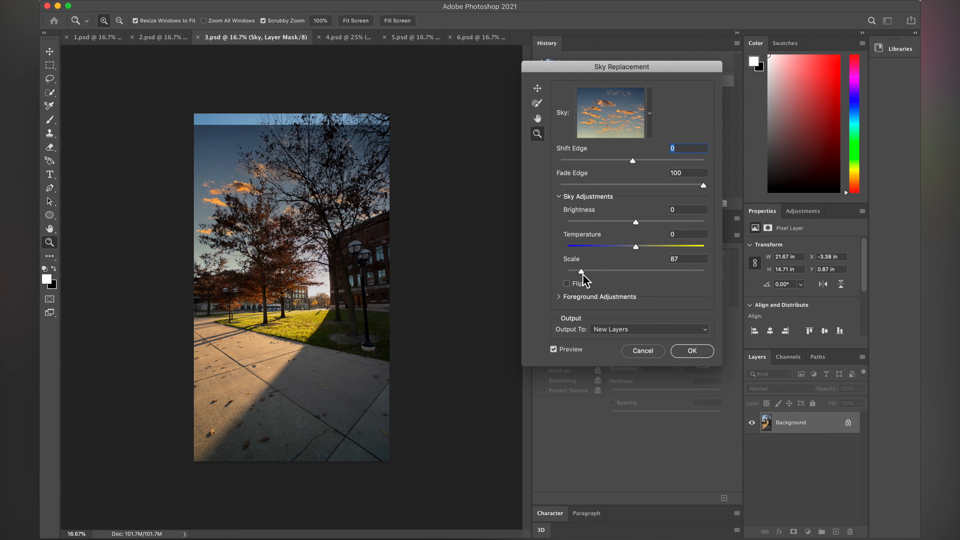
Try sky scales of 121 and 400 in 3.psd, settling on a scale of 110
mouse_move(582, 273)
left_mouse_down()
mouse_move(569, 274)
mouse_move(595, 274)
left_mouse_up()
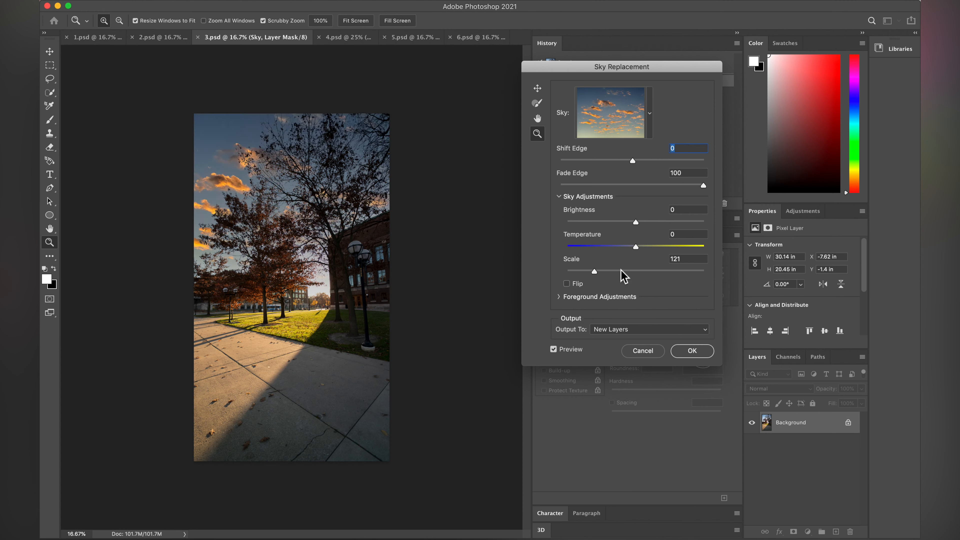
left_click_drag(595, 272, 774, 283)
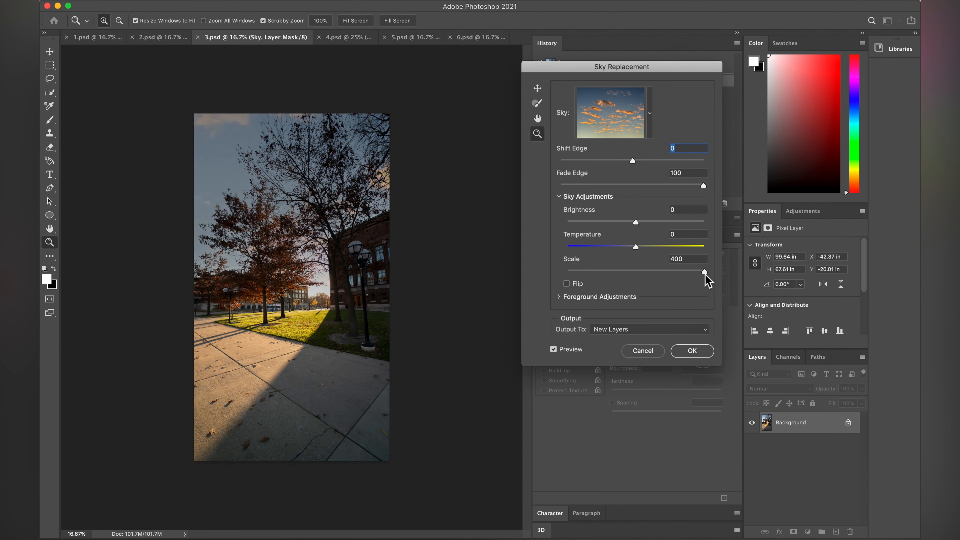
left_click_drag(705, 271, 605, 282)
Examine the lower sky edge above the distant trees in 3.psd close up and in the full photo
left_click(329, 293)
left_click(329, 292)
left_click(330, 295)
left_click(331, 300)
left_click(333, 304)
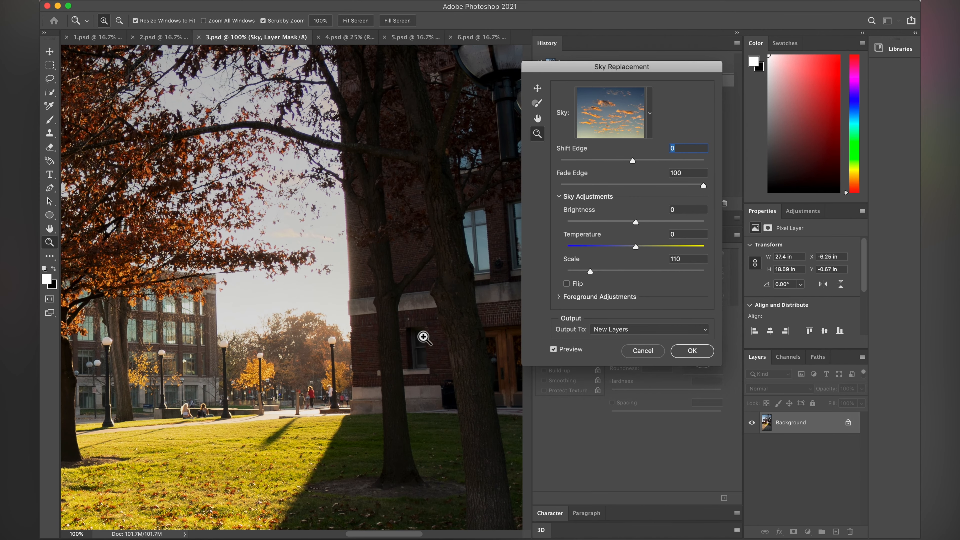
left_click(335, 360, "alt")
left_click(335, 361, "alt")
left_click(335, 361, "alt")
left_click(336, 361, "alt")
left_click(335, 360, "alt")
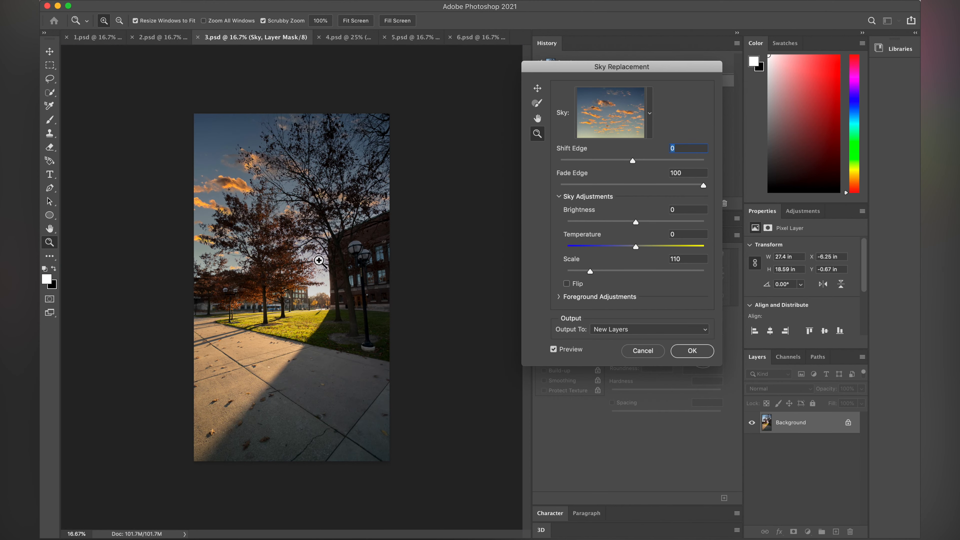
Raise the sky brightness in 3.psd to 55 and apply the sky replacement with output to new layers
left_click(326, 229)
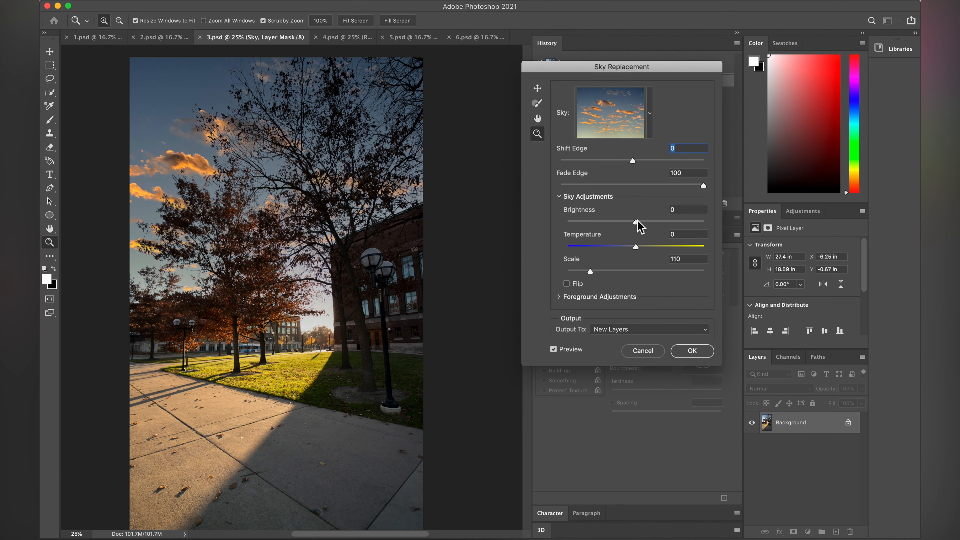
left_click_drag(659, 223, 660, 223)
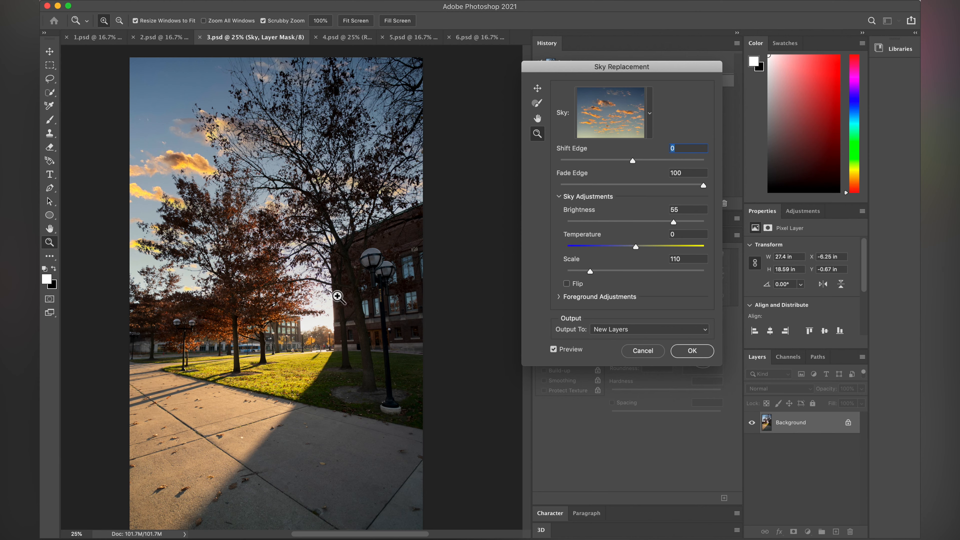
left_click(325, 348, "alt")
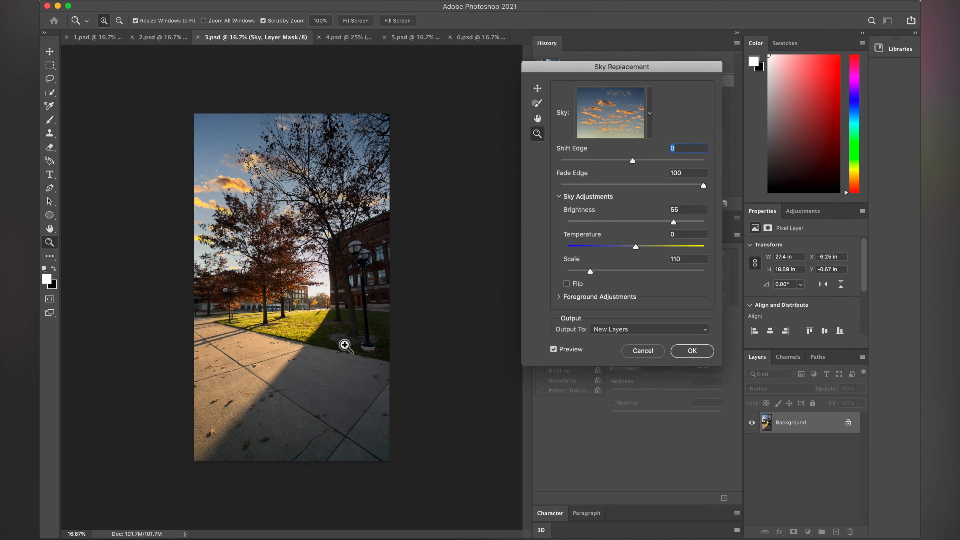
left_click(691, 351)
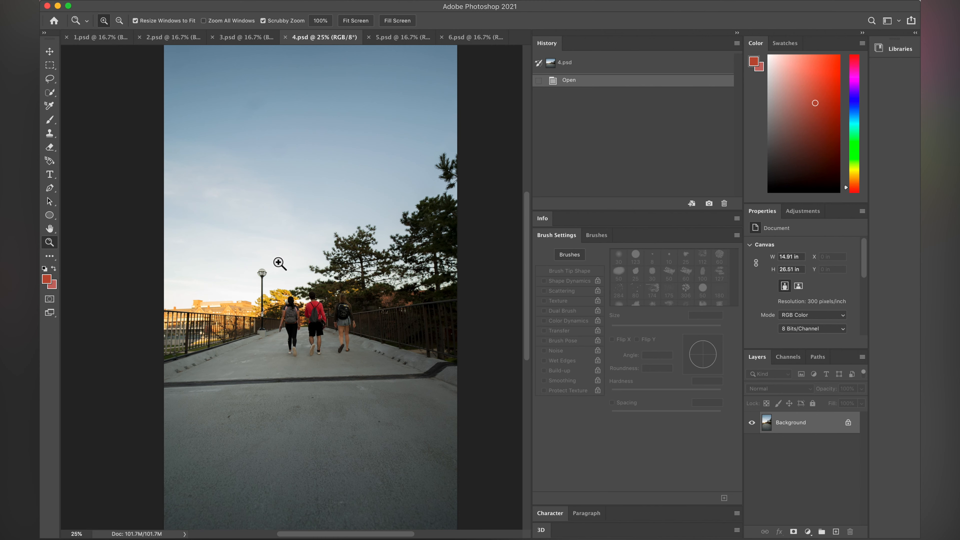
Look over the original sky in 4.psd and start Sky Replacement on that photo
scroll(181, 262, "up", 2)
scroll(180, 262, "down", 2)
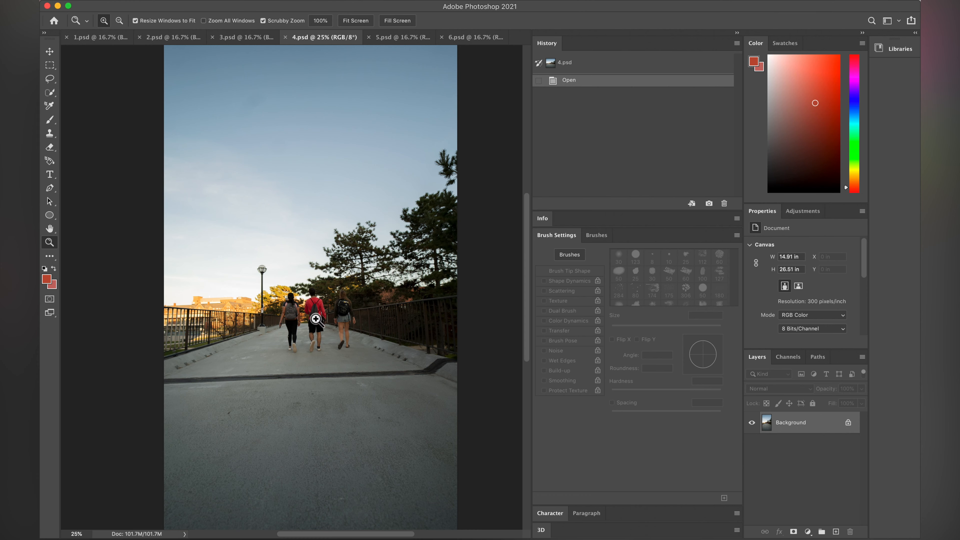
left_click(352, 273, "alt")
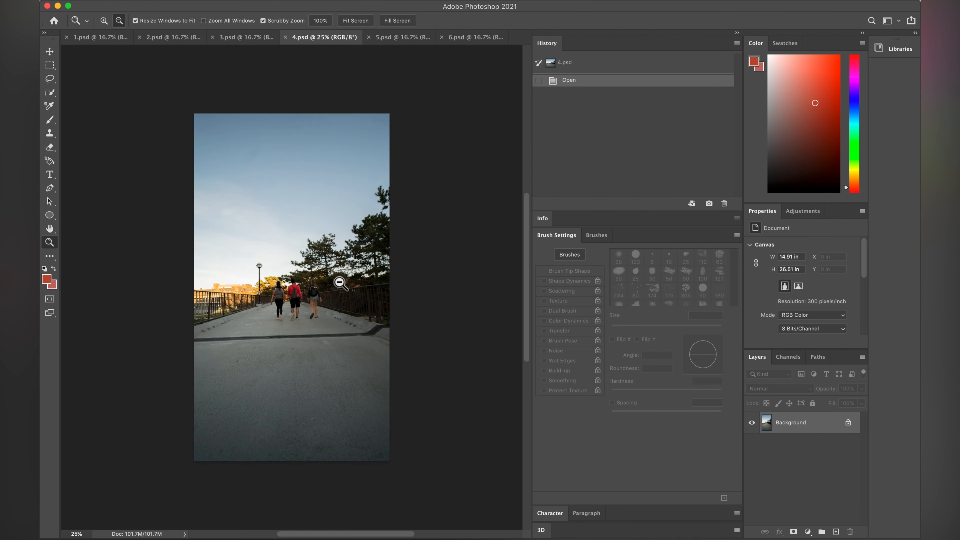
left_click(130, 2)
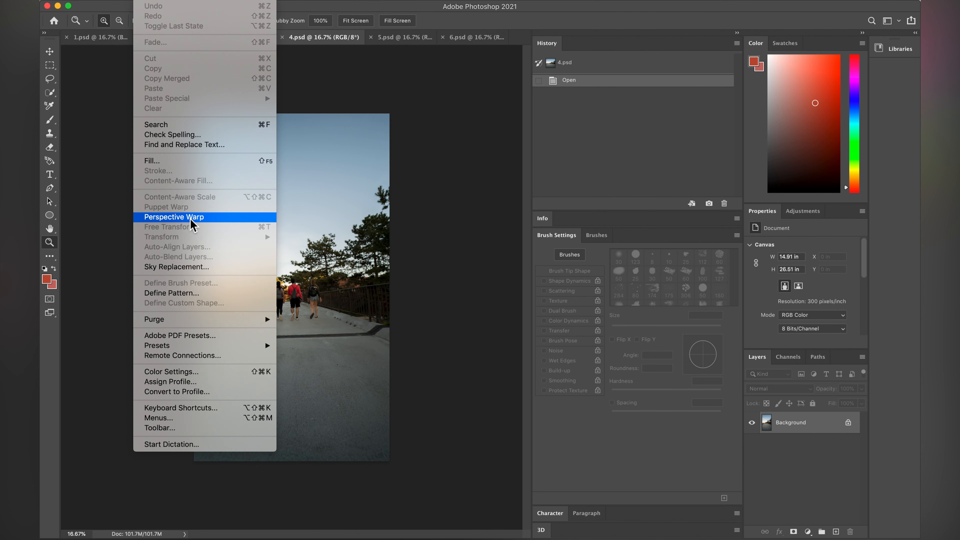
left_click(176, 267)
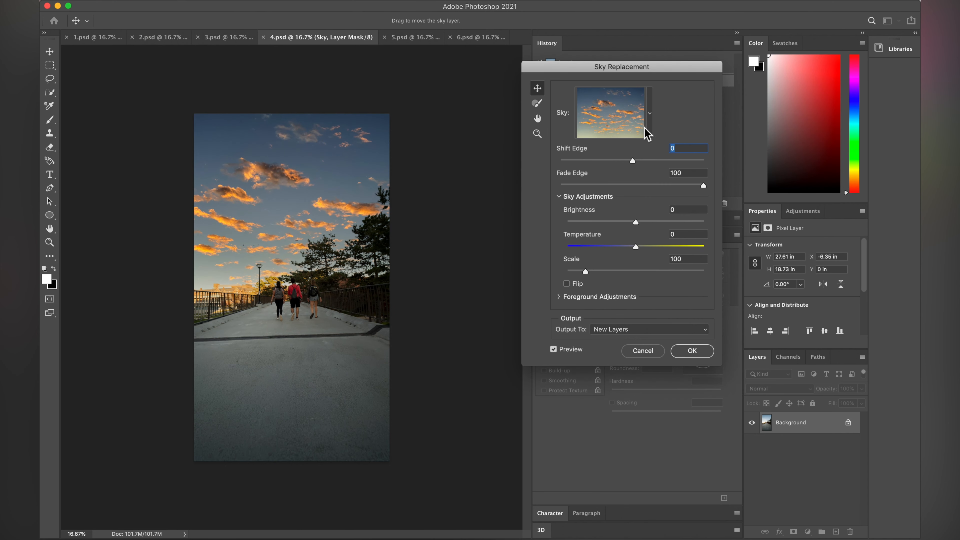
Show the sky presets for 4.psd, collapse the Spectacular and Sunsets groups, and enlarge the preset thumbnails
left_click(649, 113)
scroll(673, 299, "down", 2)
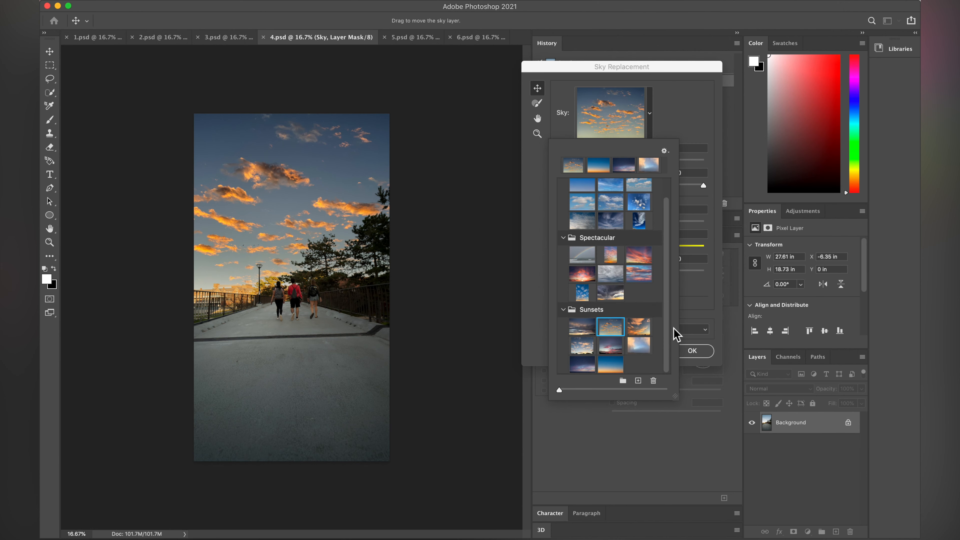
scroll(680, 258, "up", 2)
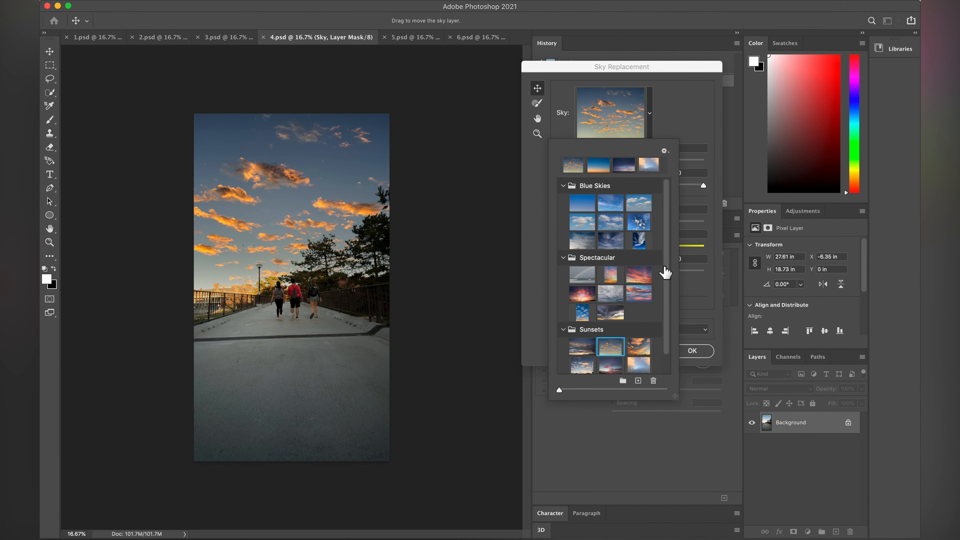
left_click(581, 261)
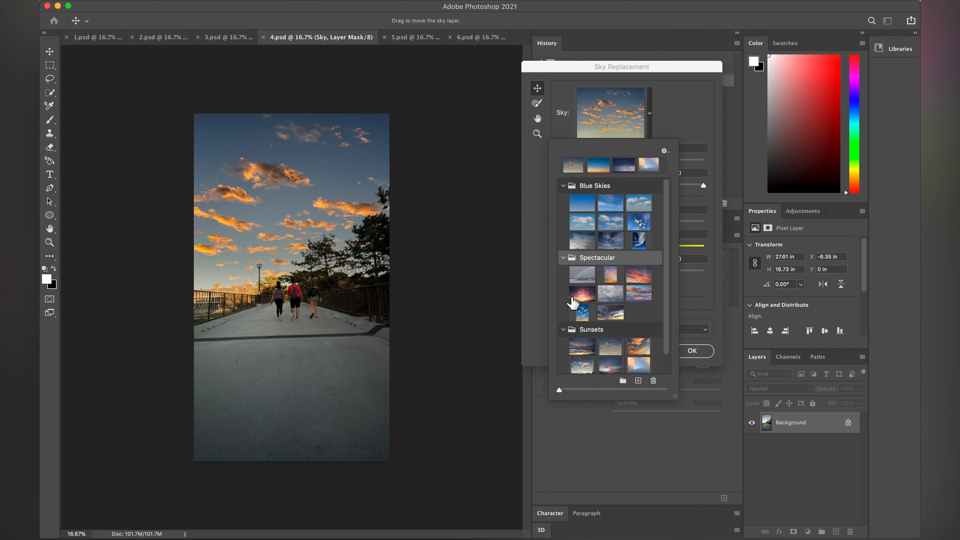
left_click(564, 259)
left_click(567, 273)
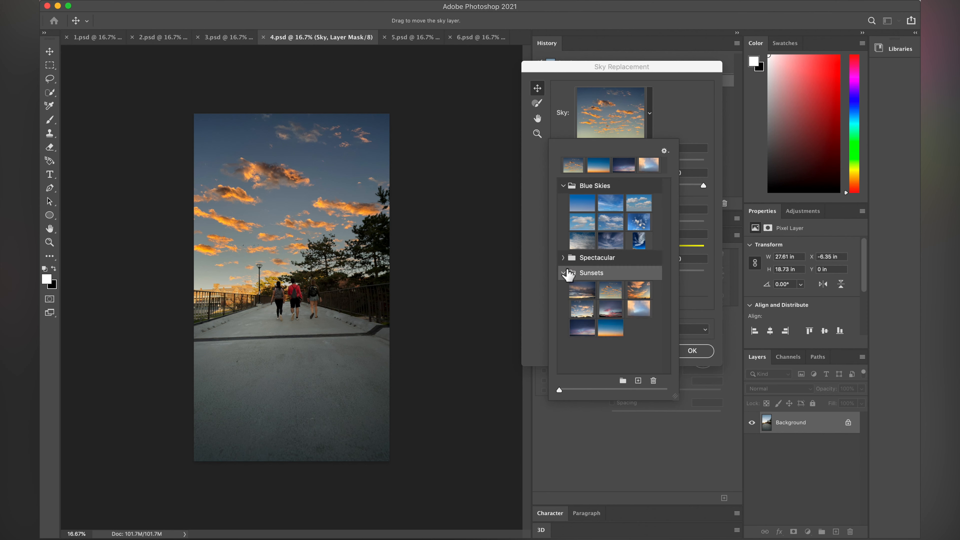
left_click(563, 273)
left_click(597, 188)
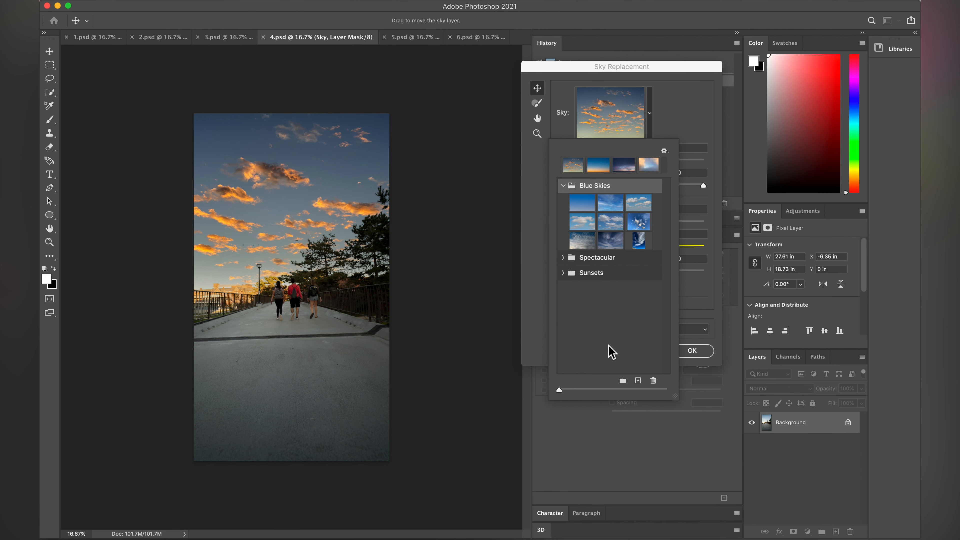
left_click_drag(555, 391, 598, 390)
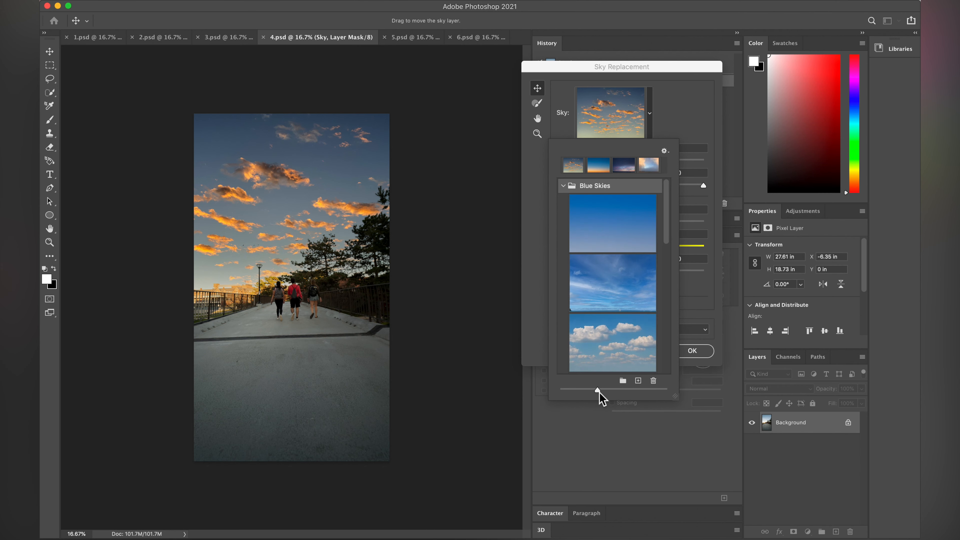
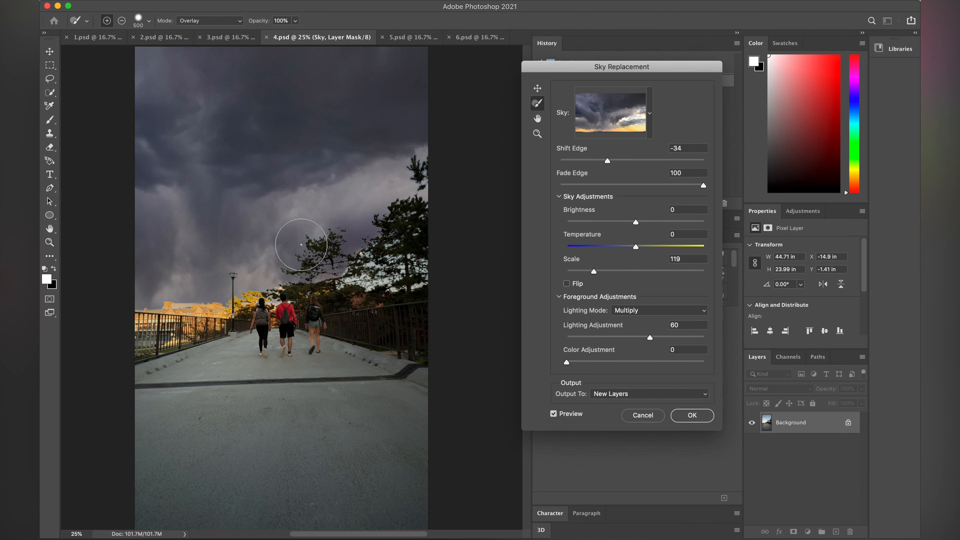
Compare 4.psd with and without the stormy sky by switching the preview off and on
scroll(322, 272, "right", 5)
scroll(323, 272, "left", 9)
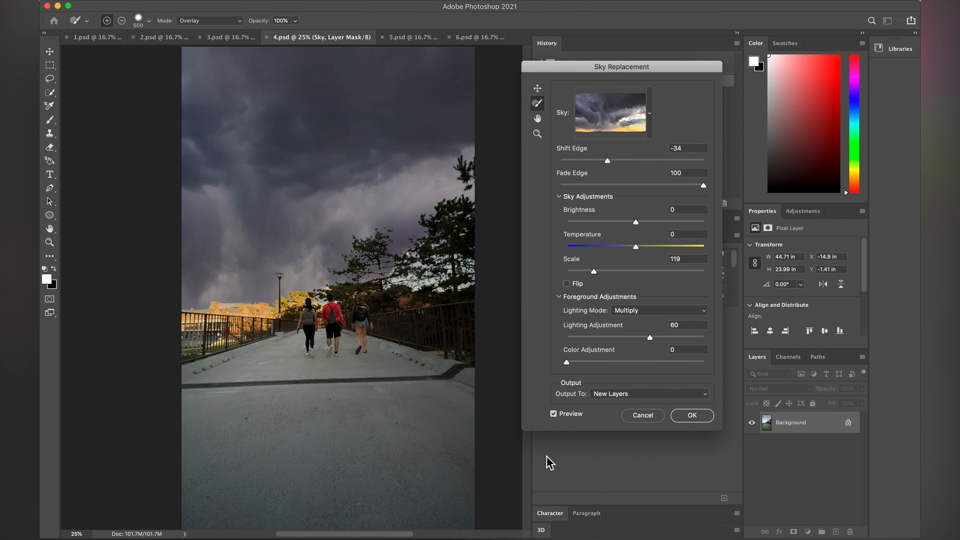
left_click(553, 413)
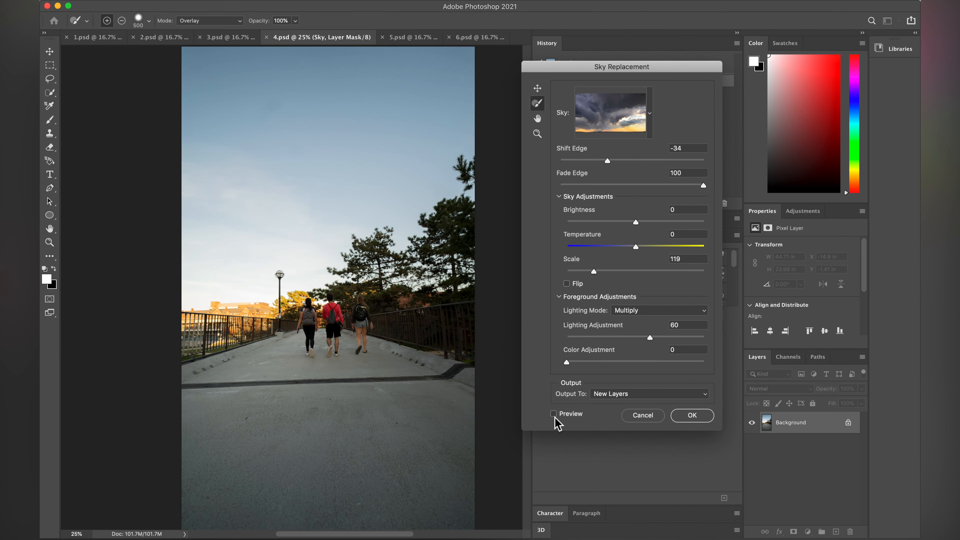
left_click(554, 413)
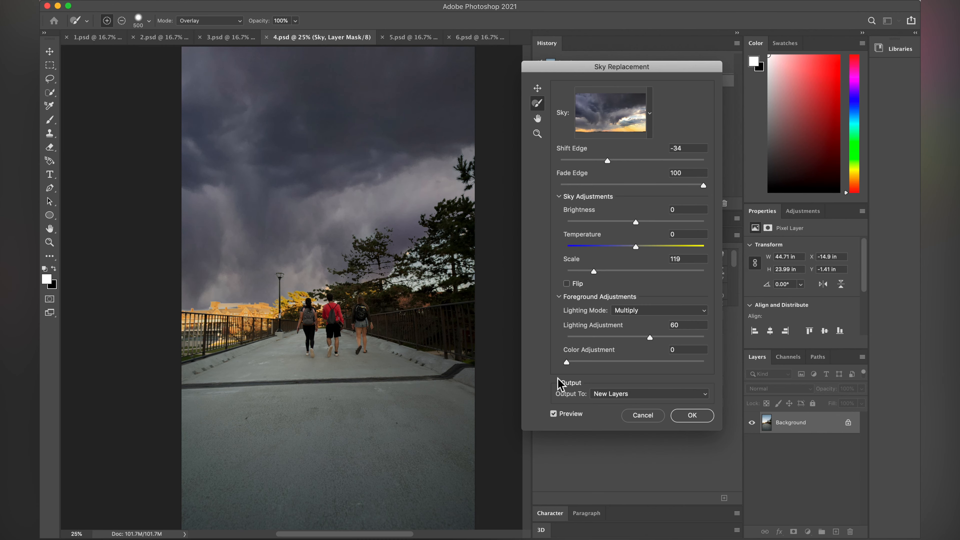
Set the sky's Shift Edge in 4.psd to 33 while watching the edges around the walkers and trees
key("z")
left_click(321, 301)
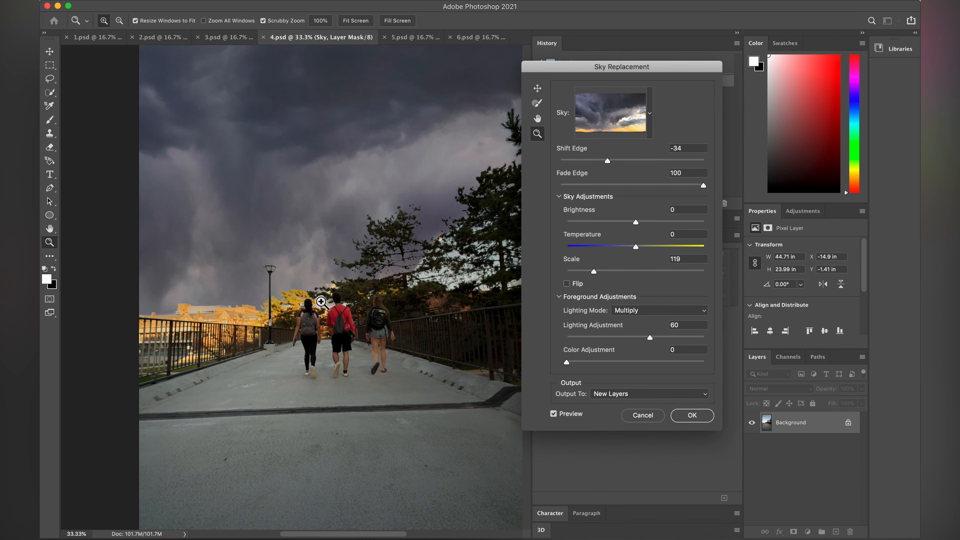
left_click_drag(321, 301, 351, 318)
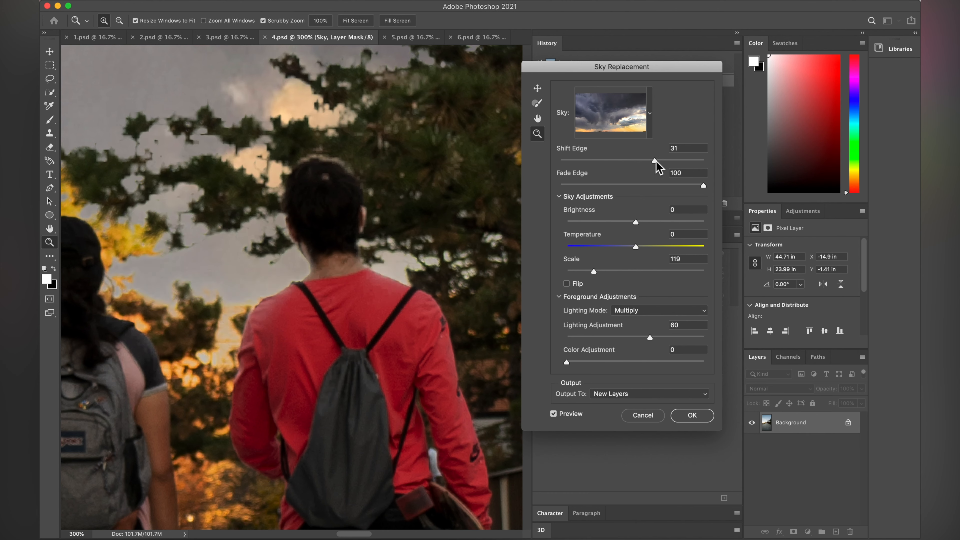
left_click_drag(647, 162, 647, 162)
Examine how the stormy sky blends around the pine branches and the three walkers in 4.psd
scroll(230, 279, "up", 3)
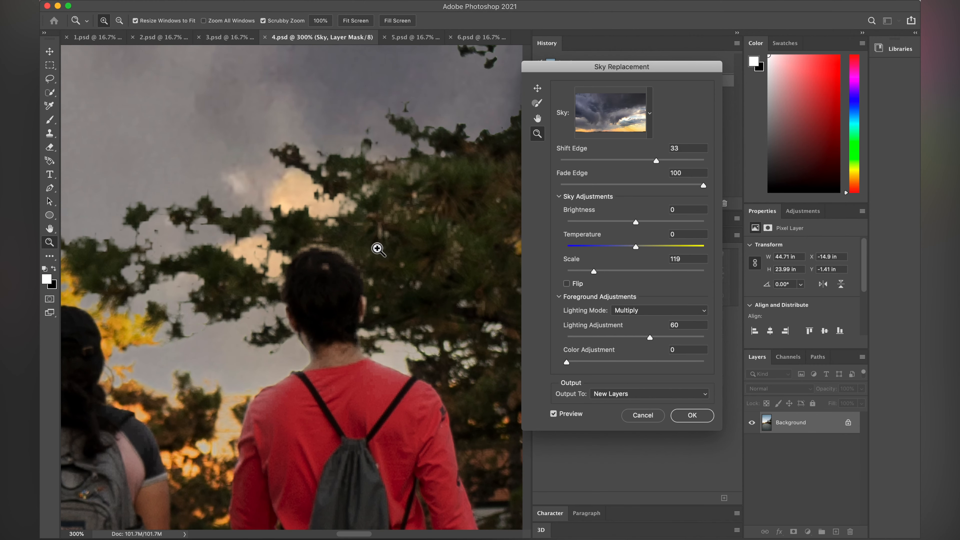
scroll(373, 252, "up", 3)
scroll(261, 328, "right", 5)
scroll(262, 328, "up", 3)
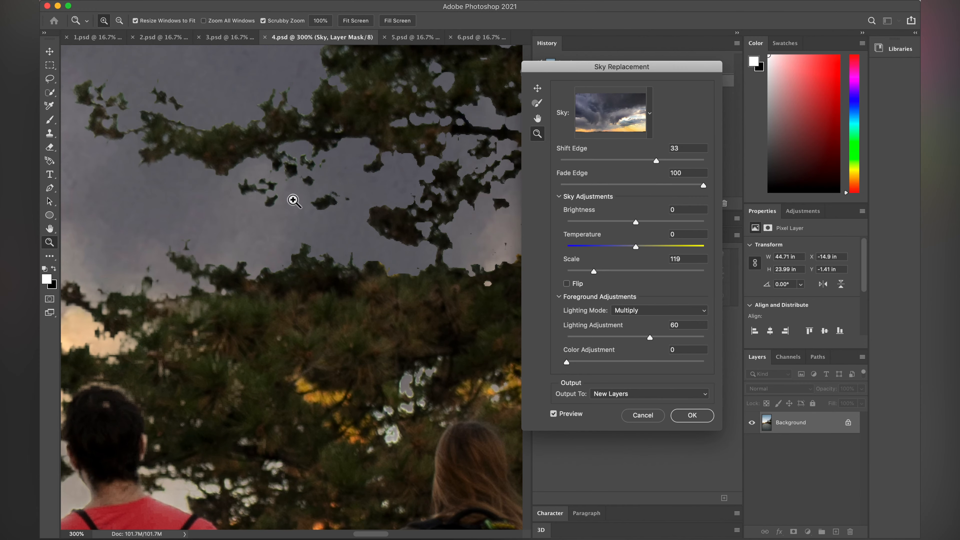
scroll(212, 376, "left", 4)
scroll(212, 382, "down", 6)
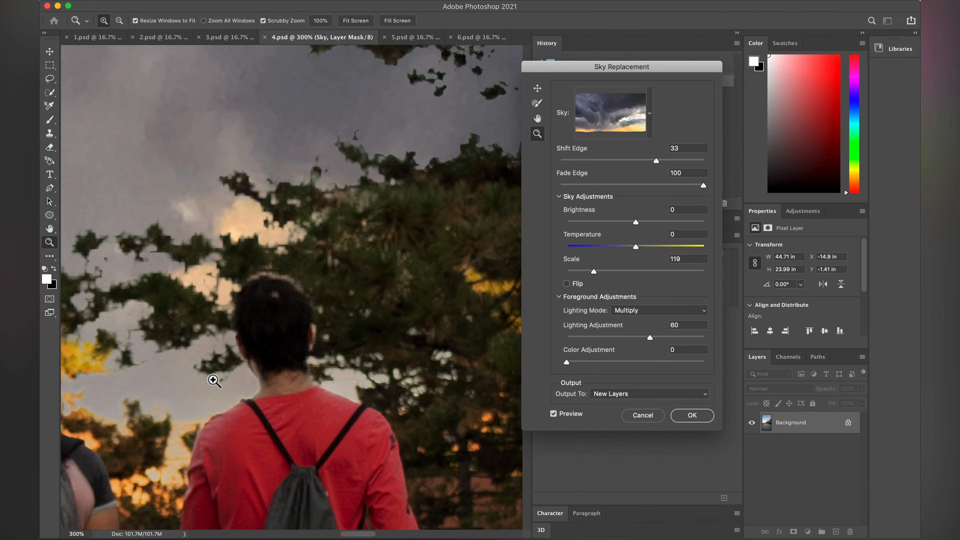
left_click(247, 312, "alt")
left_click(254, 369, "alt")
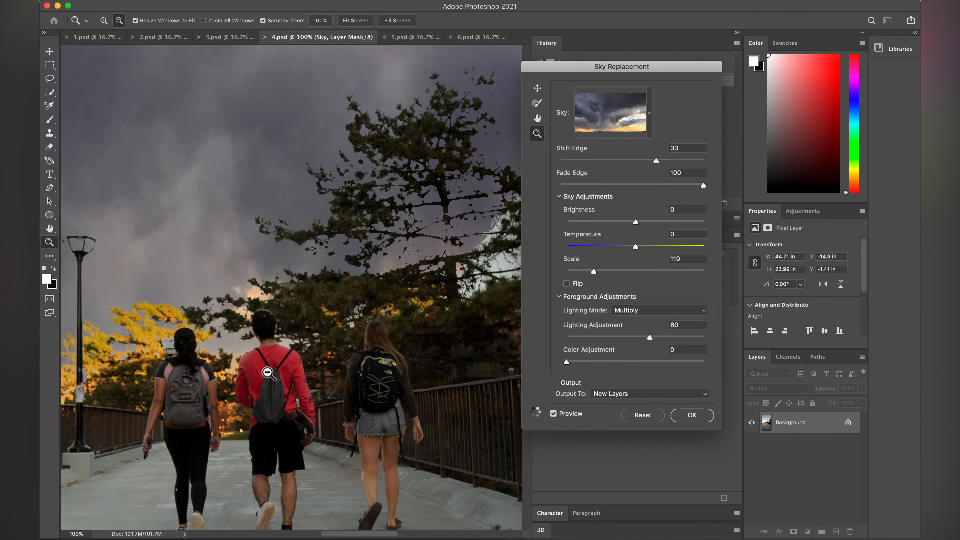
left_click(261, 372, "alt")
left_click(265, 373, "alt")
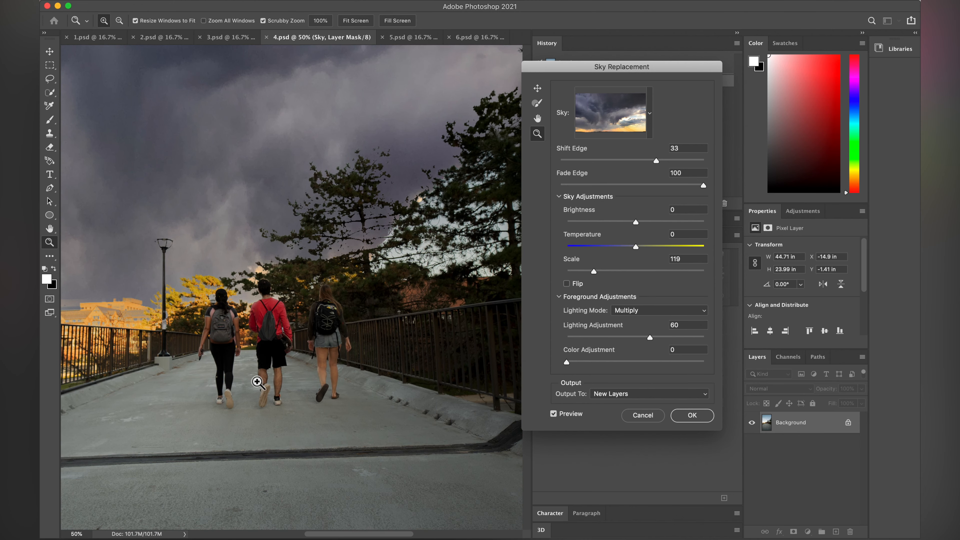
Check the stormy sky across a wider view of 4.psd and apply the sky replacement
left_click(246, 383, "alt")
left_click(268, 418, "alt")
left_click(297, 304)
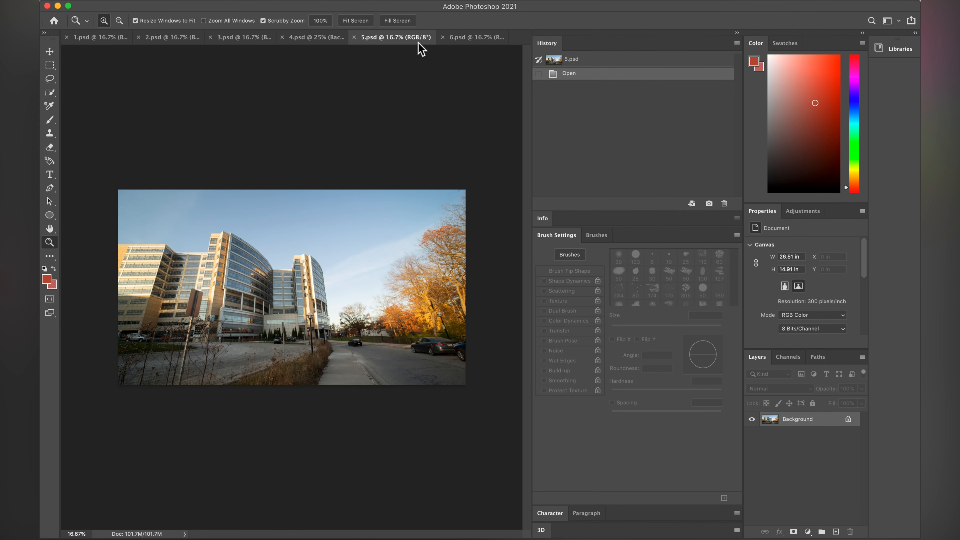
Switch to 5.psd, the glass building photo, and start Sky Replacement on it
left_click(462, 35)
left_click(391, 36)
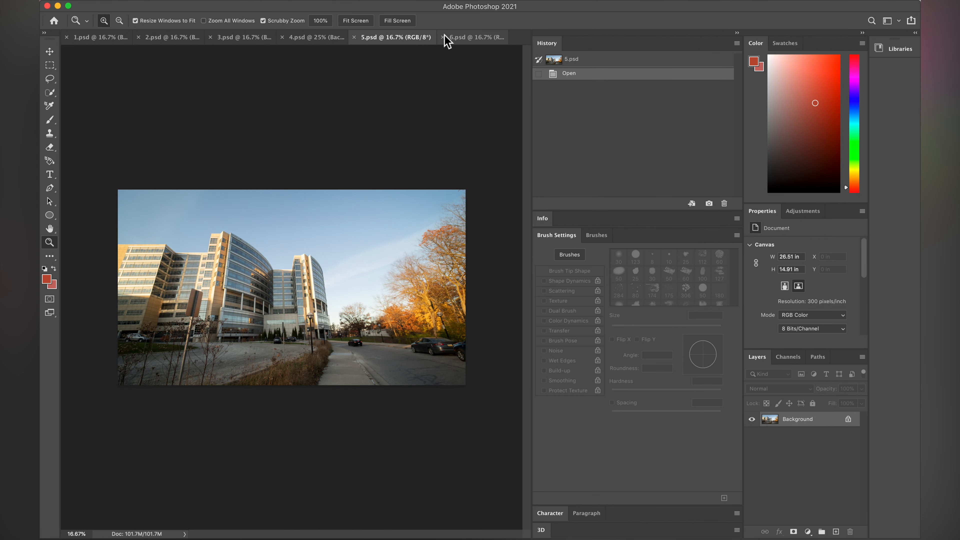
left_click(447, 37)
left_click(401, 38)
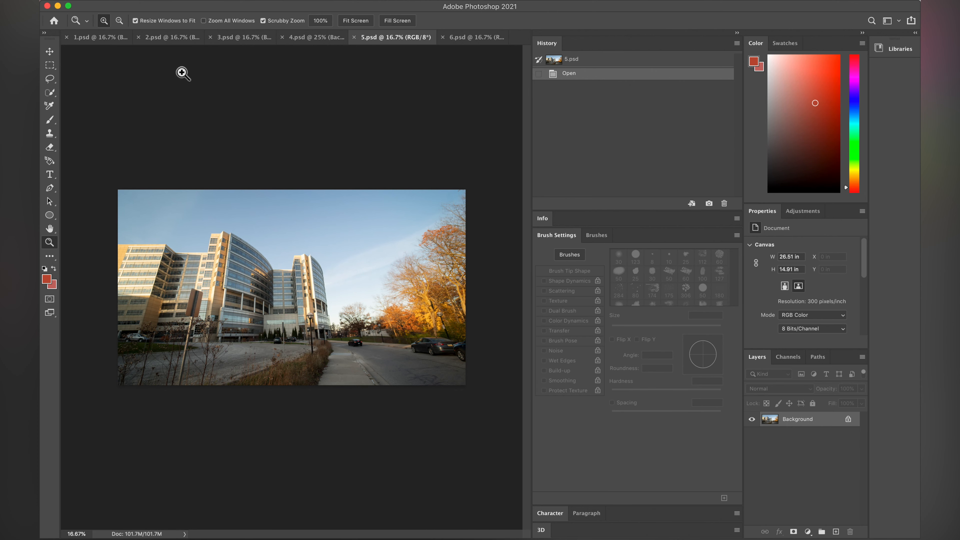
left_click(143, 2)
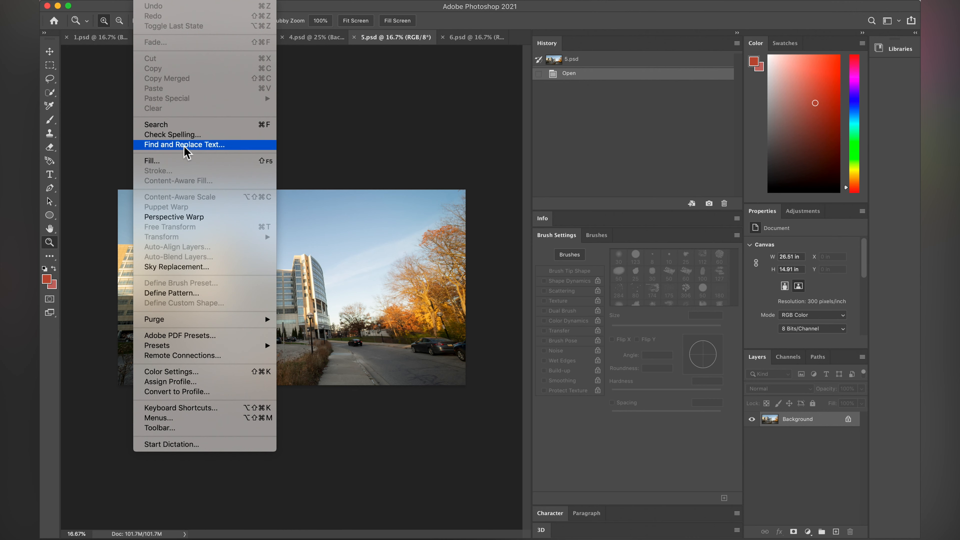
left_click(180, 267)
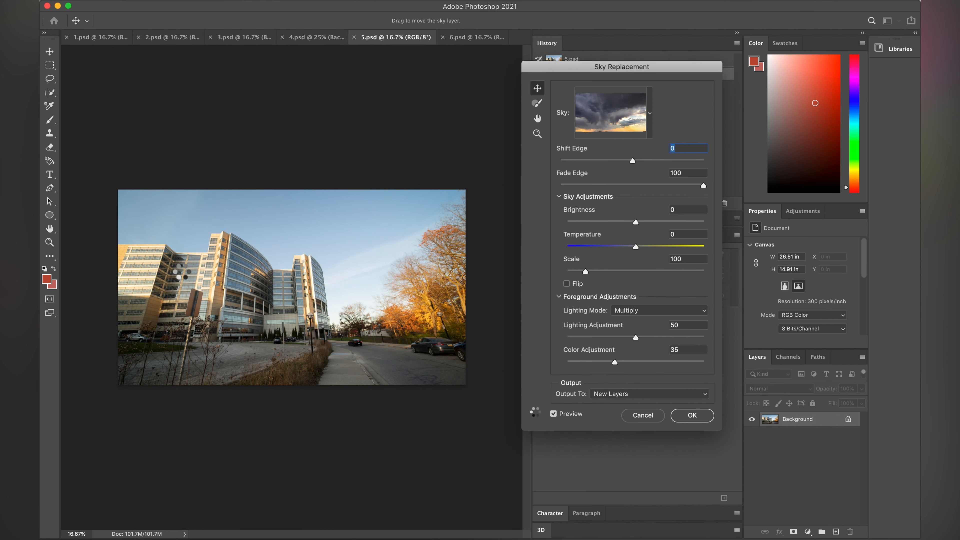
Show the sky presets for 5.psd, look through the Spectacular group and collapse it
left_click(653, 124)
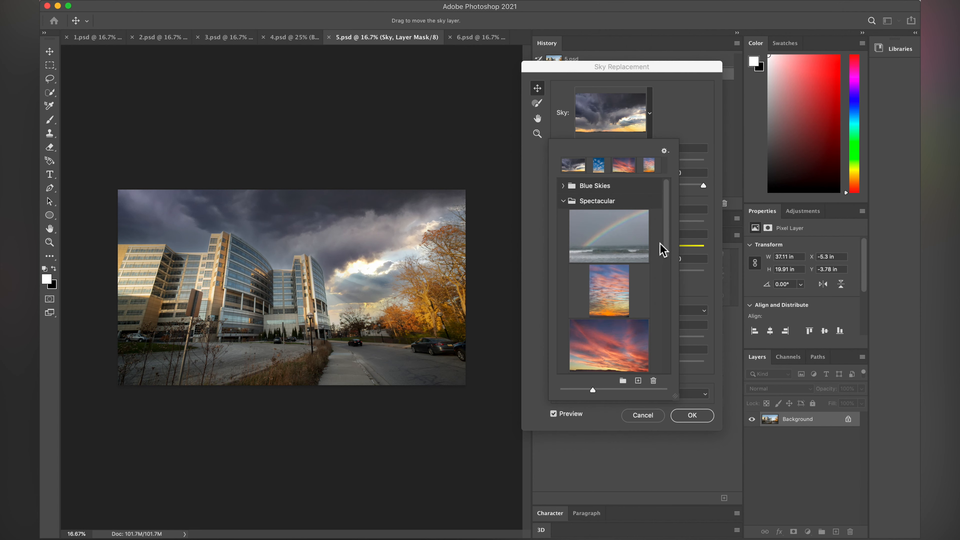
left_click_drag(665, 240, 671, 375)
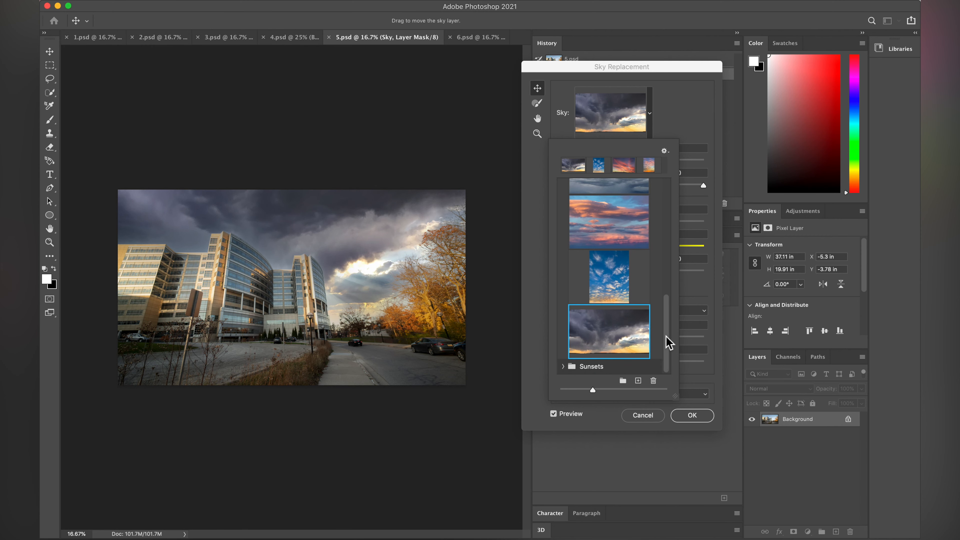
left_click_drag(670, 340, 664, 181)
left_click(563, 201)
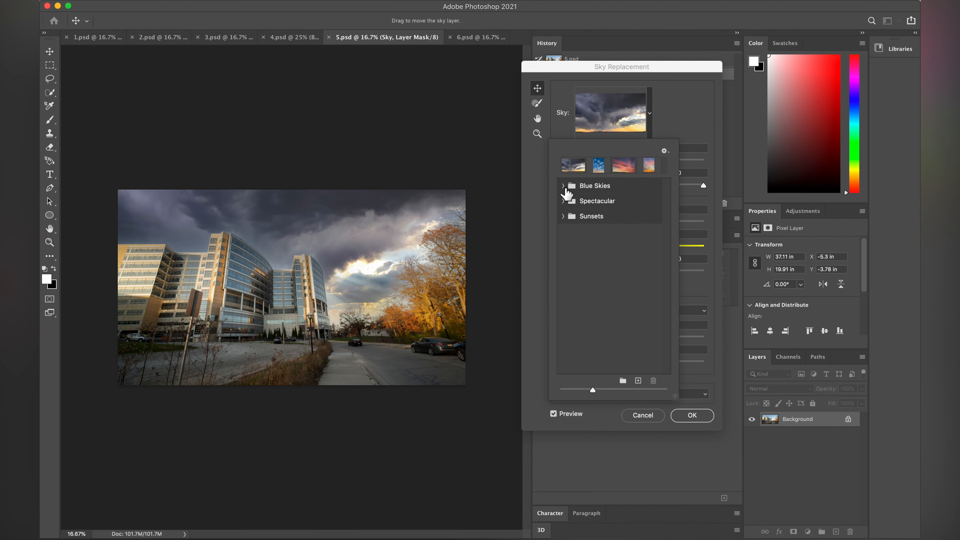
left_click(565, 185)
left_click(567, 187)
Expand the Sunsets group and give 5.psd the blue evening sky with scattered orange clouds above a dark treeline
left_click(569, 220)
left_click(648, 261)
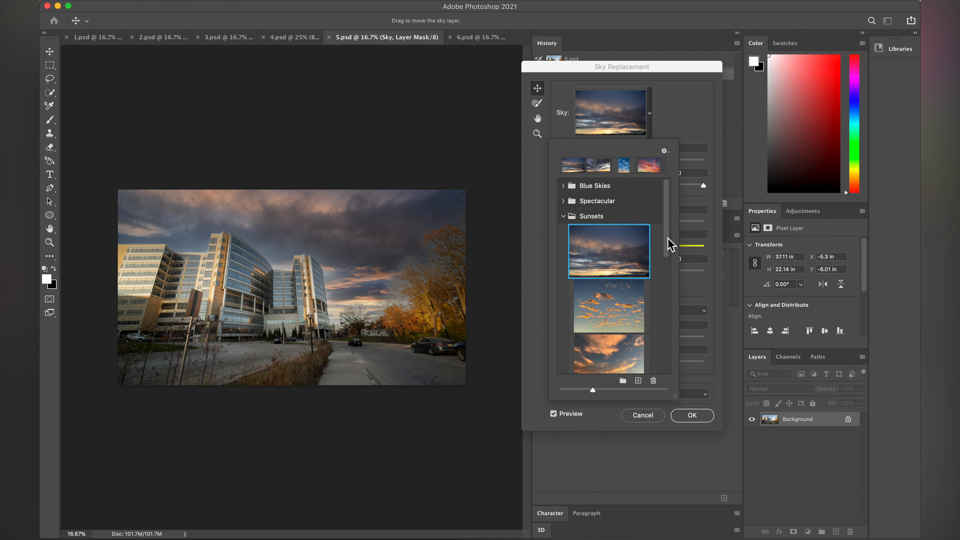
left_click_drag(667, 238, 667, 267)
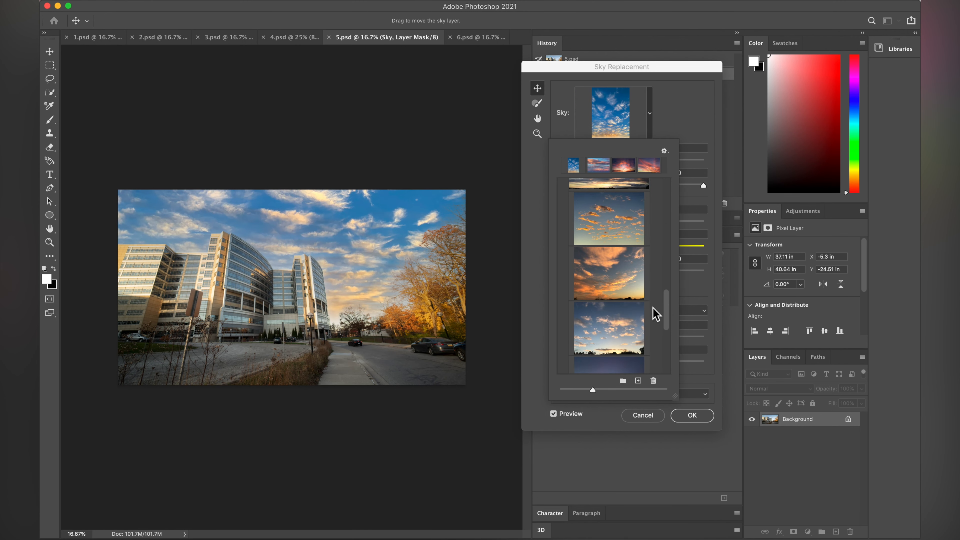
left_click(635, 330)
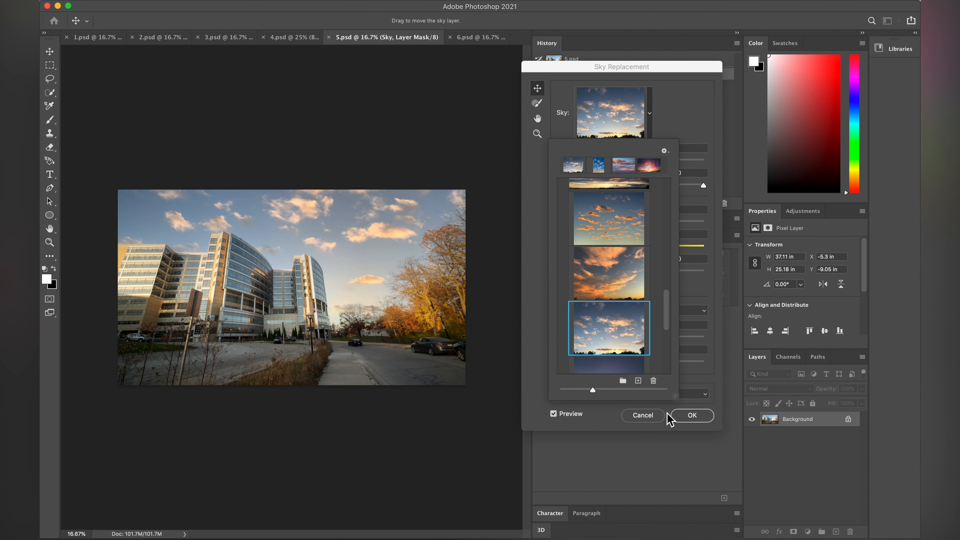
left_click(688, 120)
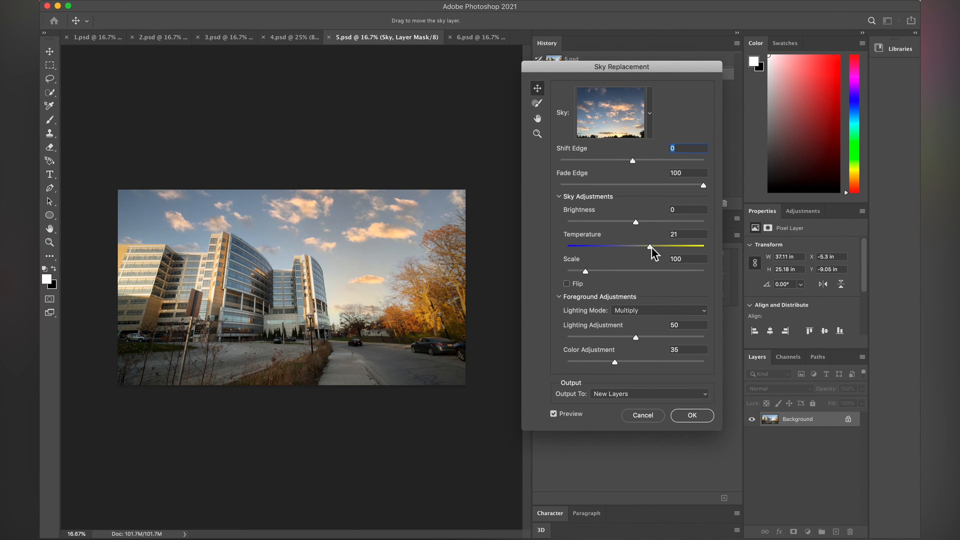
Set the sky's Brightness to 19, Temperature to -54 and Shift Edge to -87 in 5.psd, checking the tower's roofline
left_click_drag(666, 249, 603, 254)
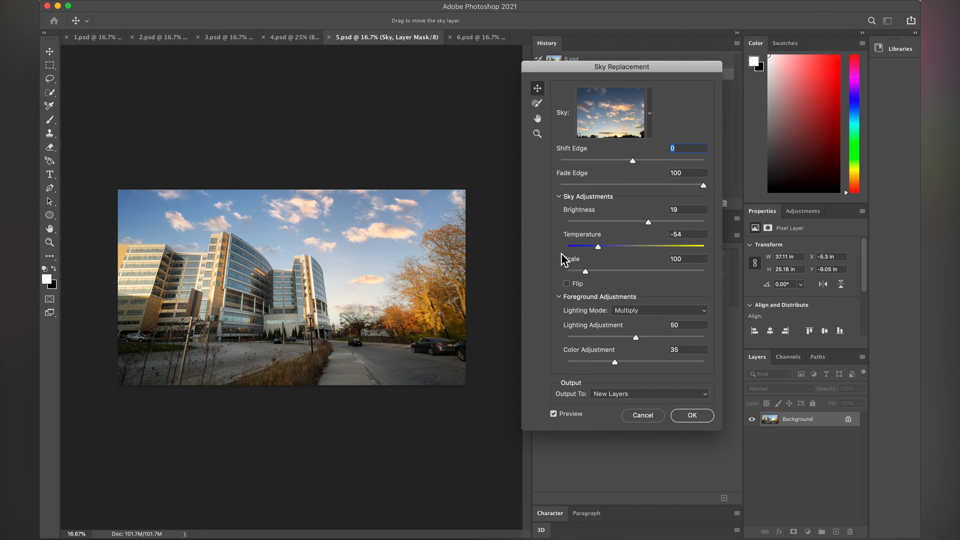
left_click(537, 133)
left_click_drag(326, 267, 313, 272)
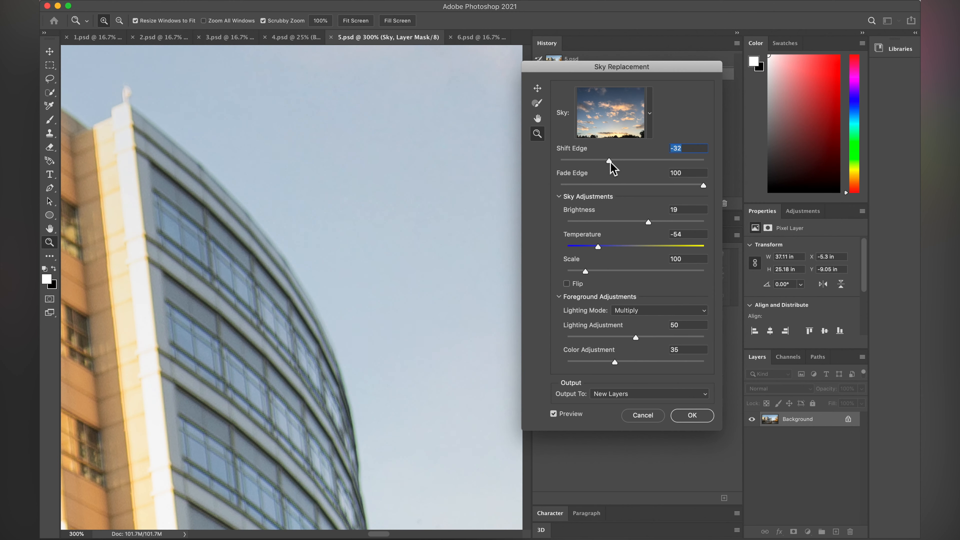
left_click_drag(610, 163, 570, 162)
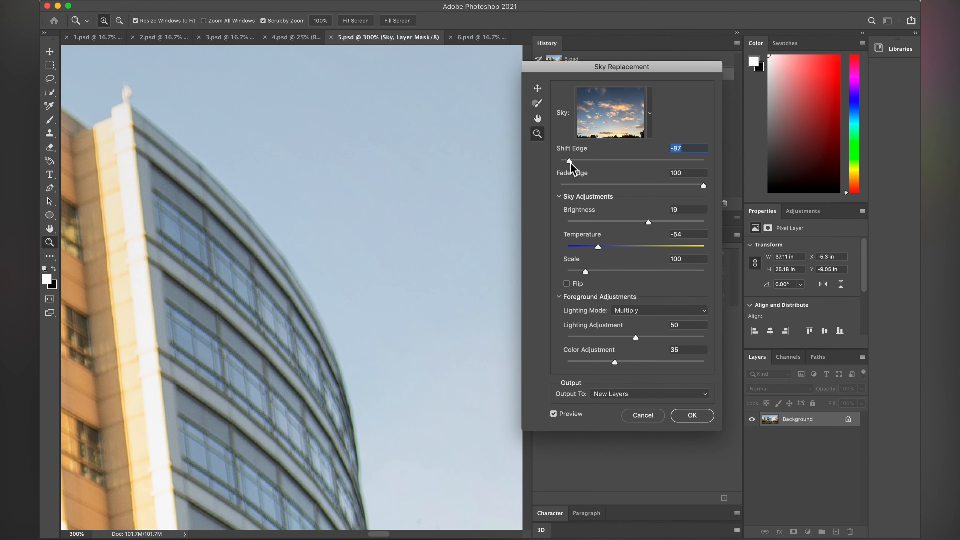
Examine the sky edge along the curved roofline in 5.psd at up to 1200%, and the blend across the whole photo
left_click(203, 171)
left_click(203, 171)
left_click(203, 171)
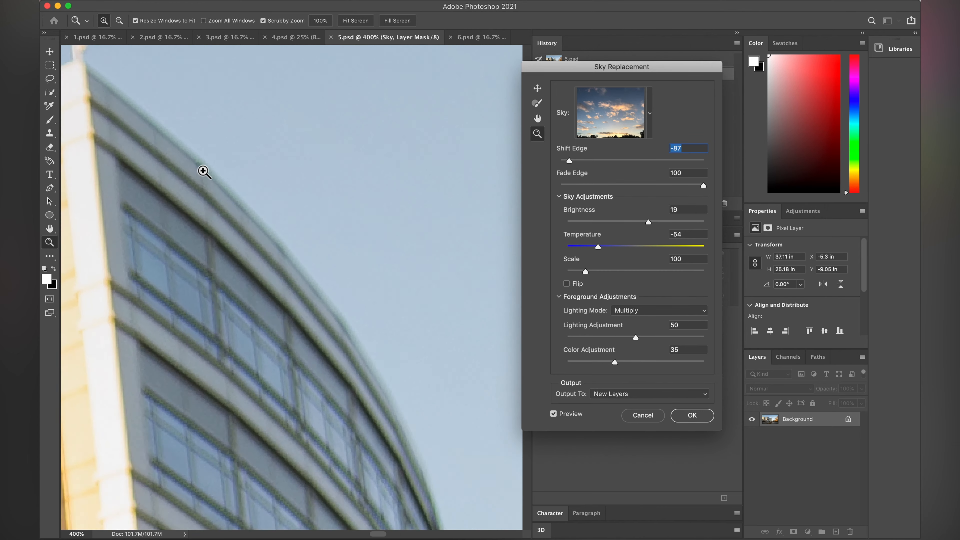
left_click(203, 171)
left_click(203, 171)
left_click(203, 171)
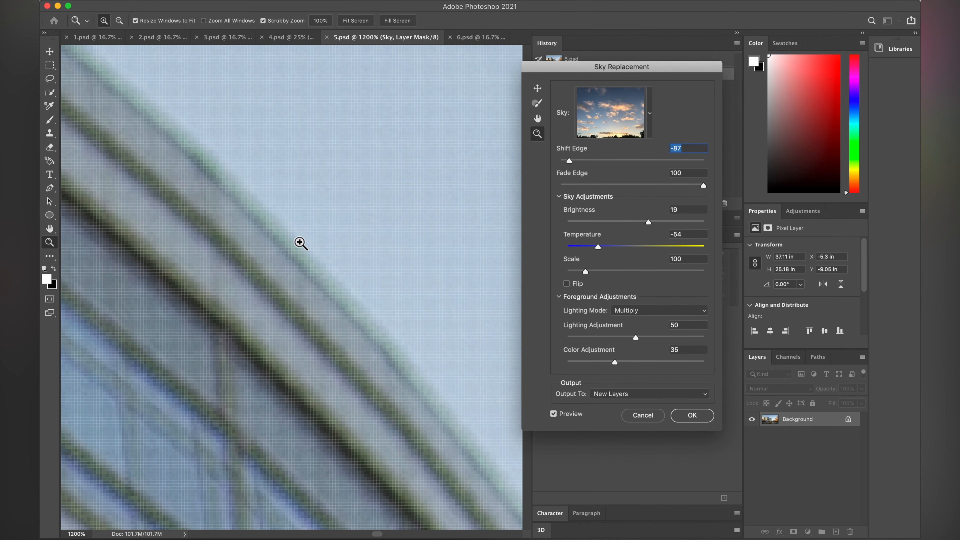
left_click(264, 235, "alt")
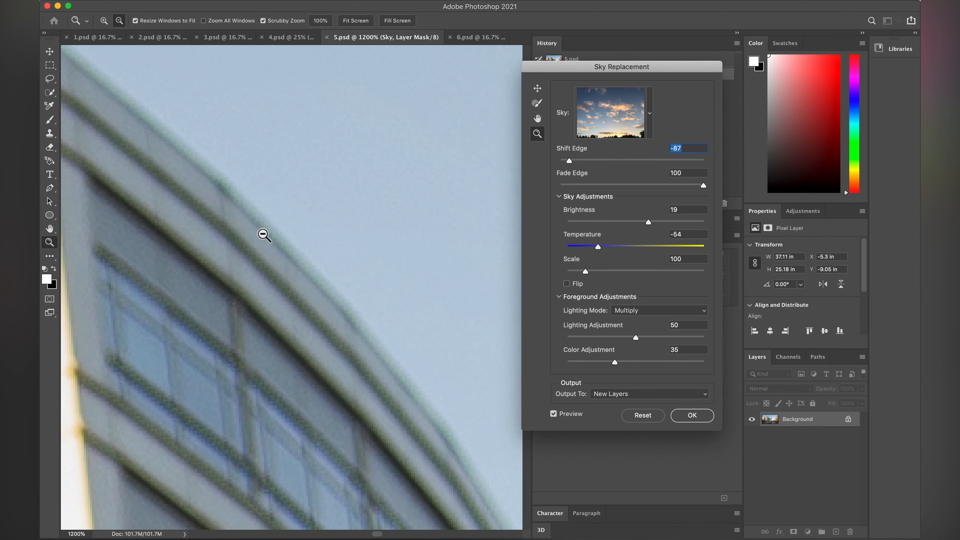
left_click(264, 235, "alt")
left_click(296, 257, "alt")
left_click(299, 253, "alt")
left_click(300, 253, "alt")
left_click(300, 253, "alt")
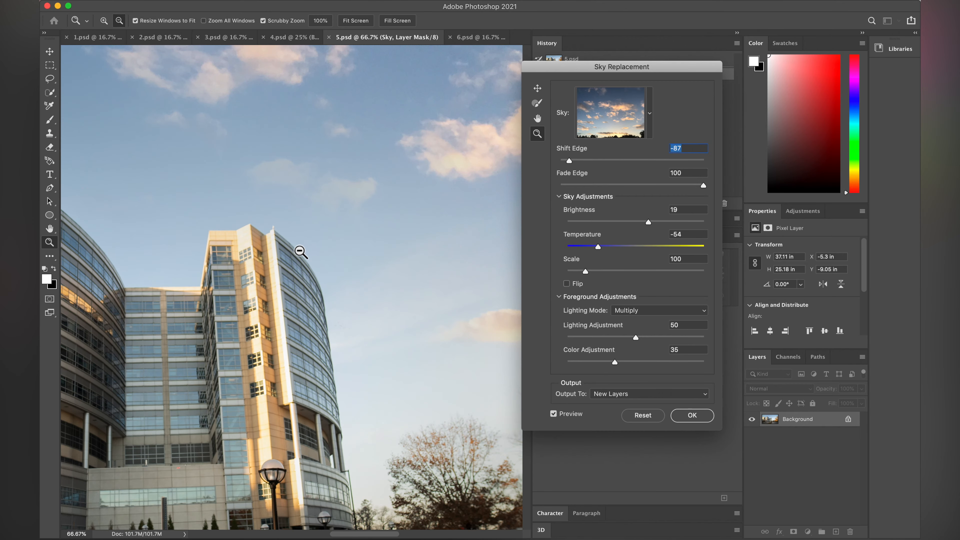
left_click(299, 252, "alt")
left_click(320, 293, "alt")
left_click(324, 294, "alt")
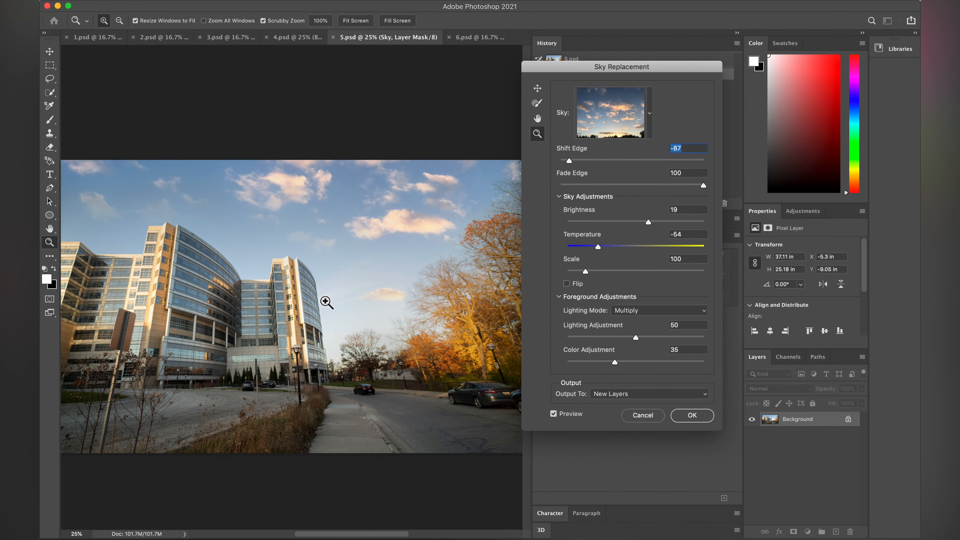
left_click(324, 295, "alt")
left_click(316, 280)
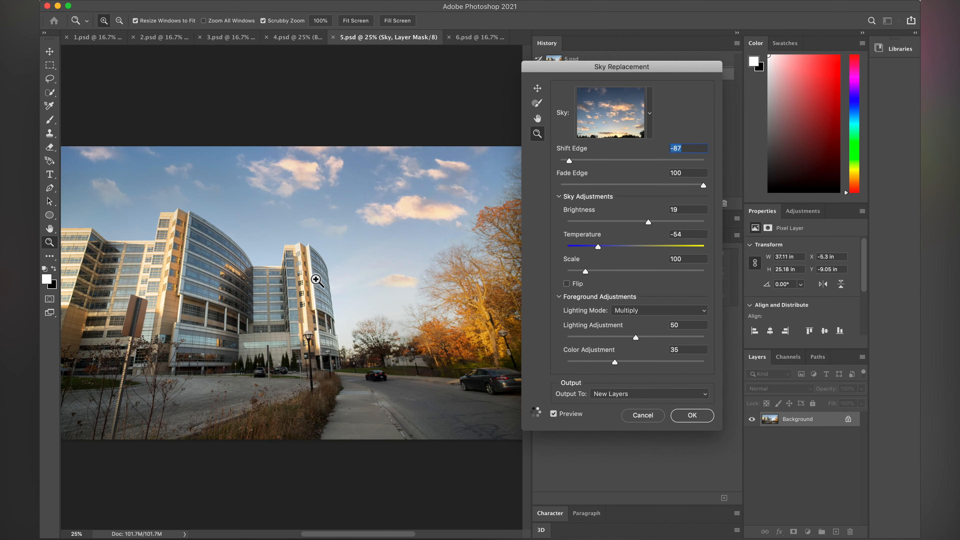
left_click(326, 292, "alt")
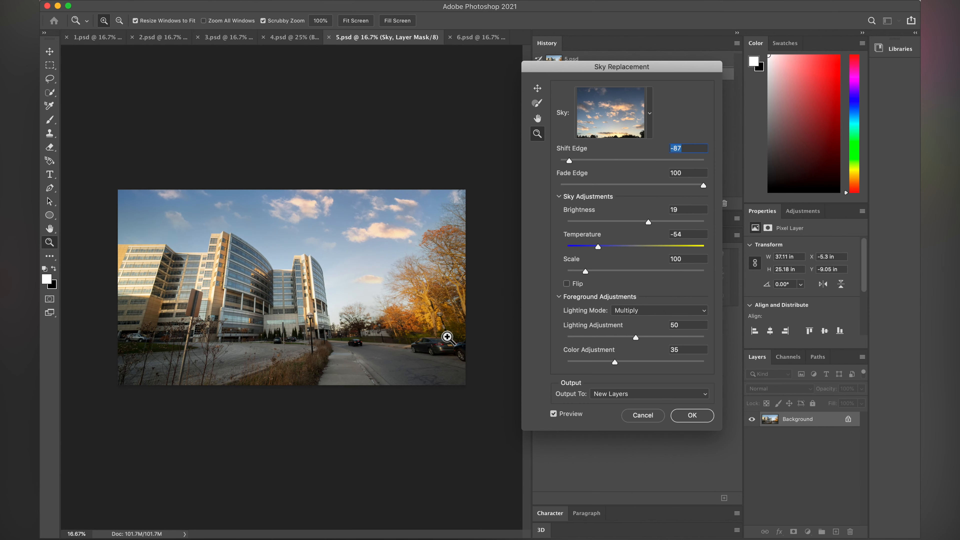
Compare the curved glass facade of the main tower in 5.psd with the sky preview off and on
left_click(220, 273)
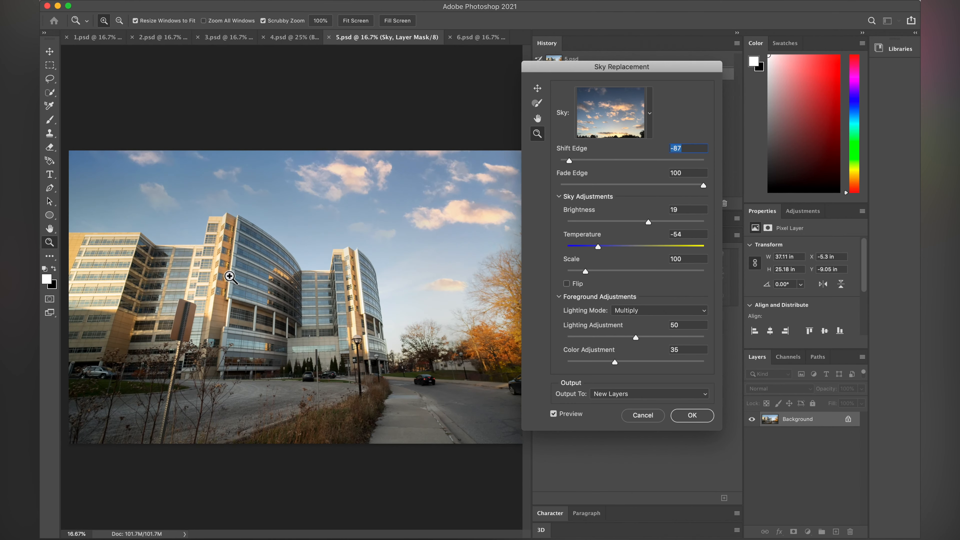
left_click(223, 274)
left_click(229, 274)
left_click(242, 277)
left_click(365, 253)
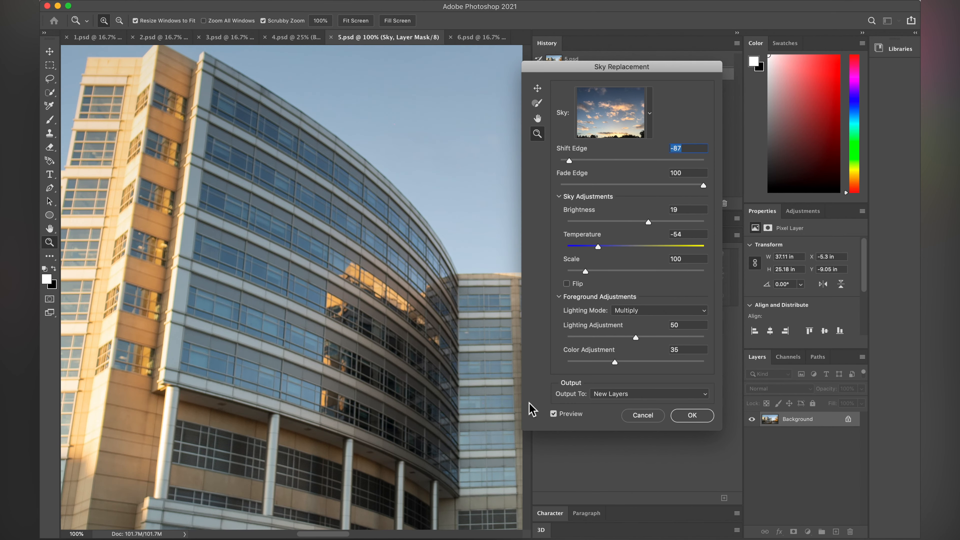
left_click(554, 414)
left_click(554, 414)
left_click(554, 414)
left_click(554, 414)
left_click(554, 414)
left_click(554, 414)
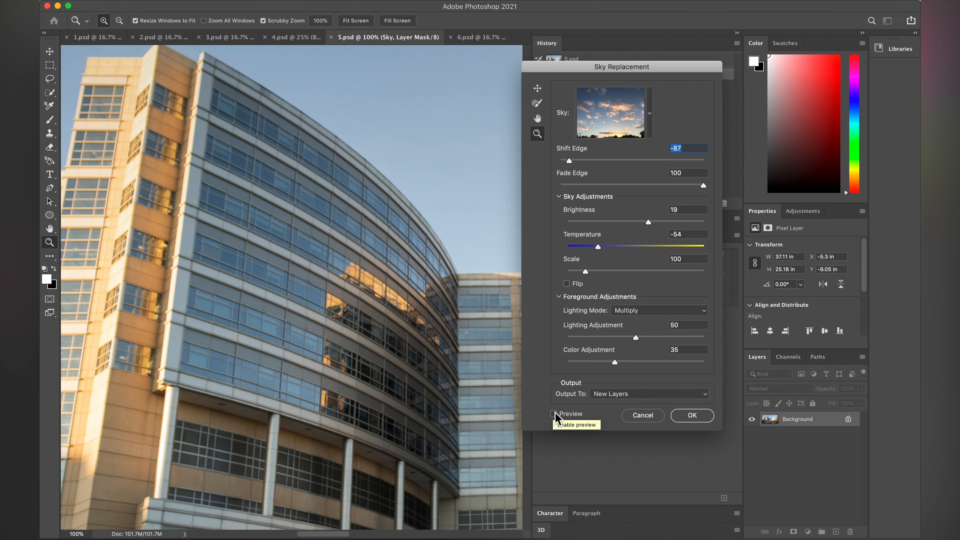
Compare the sky and facades between the two towers in 5.psd with and without the replacement
scroll(443, 350, "right", 5)
scroll(323, 356, "right", 4)
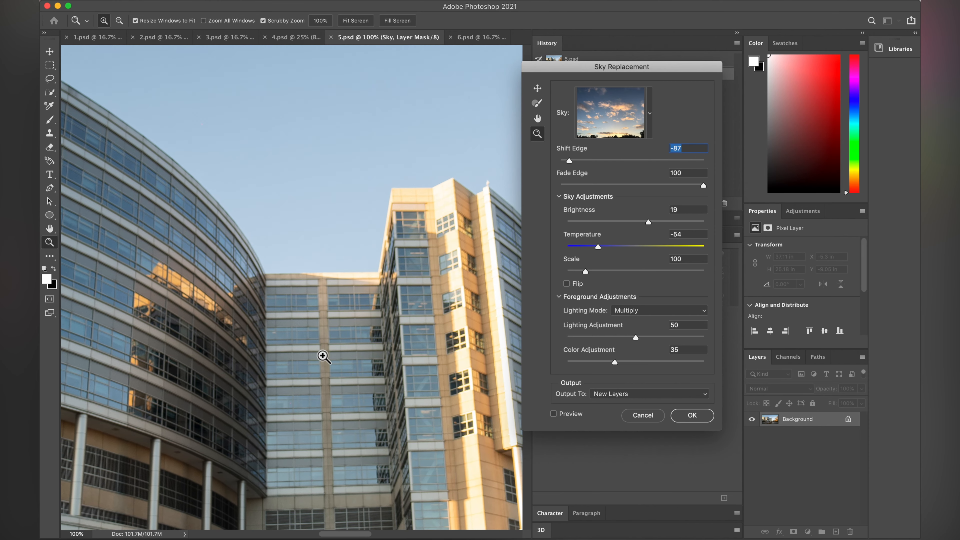
left_click(554, 414)
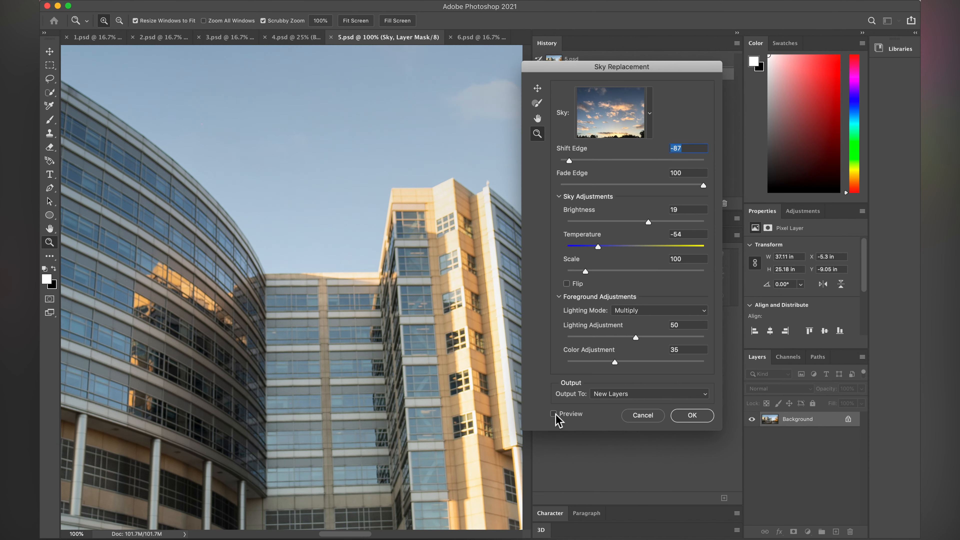
left_click(554, 414)
left_click(554, 414)
Inspect the window reflections on the curved facade at 600% while toggling the sky preview
left_click(169, 258)
left_click(273, 280)
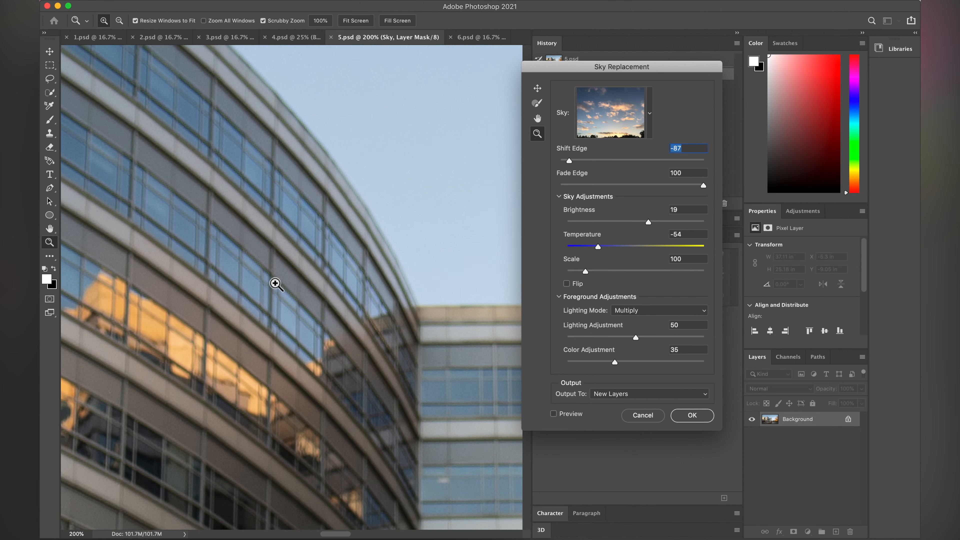
left_click(286, 295)
left_click(289, 302)
left_click(285, 335)
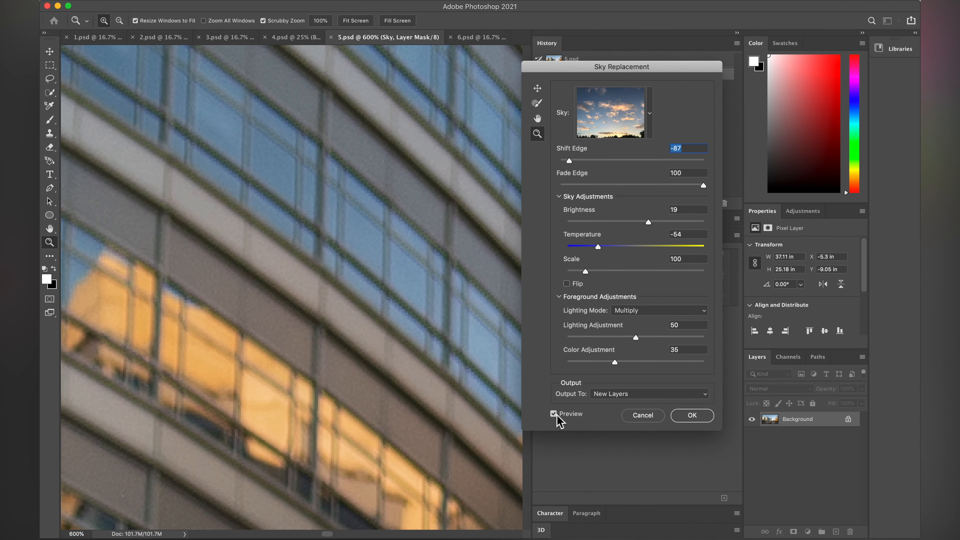
left_click(557, 416)
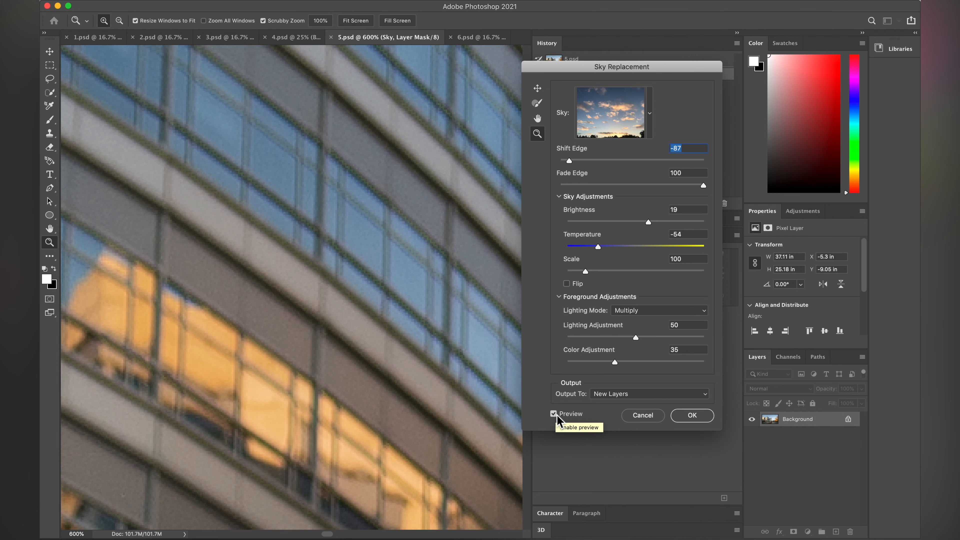
View most of the building with the preview on and apply the sky replacement to 5.psd as new layers
left_click(382, 328, "alt")
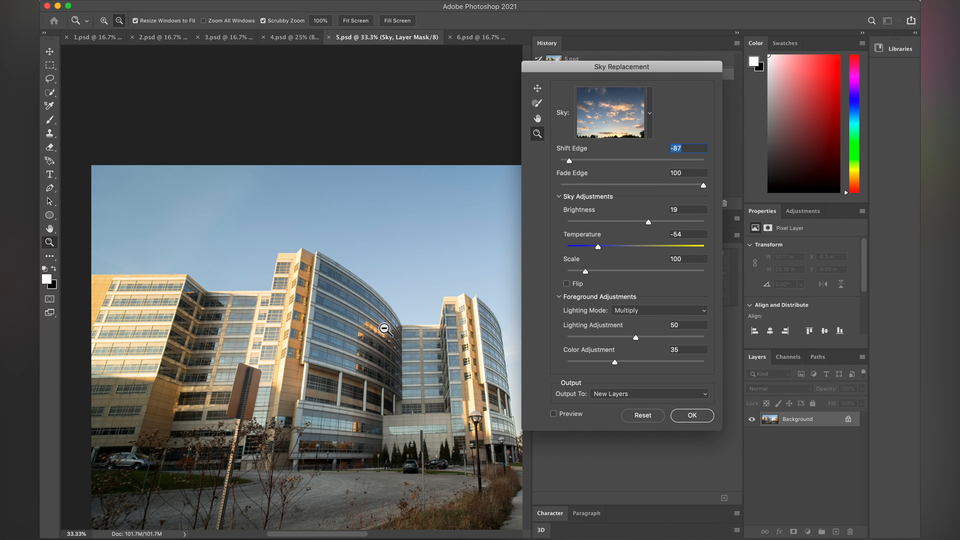
left_click(384, 328, "alt")
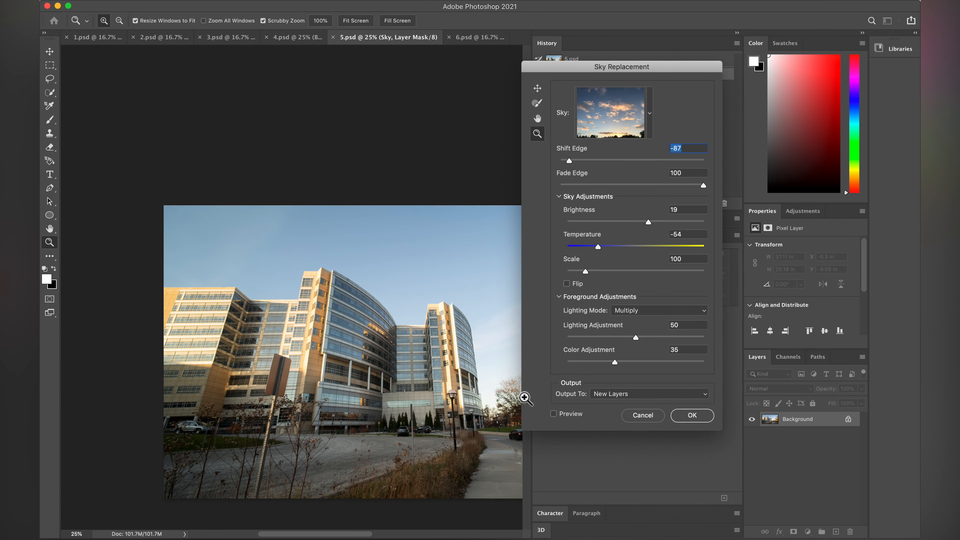
left_click(554, 414)
scroll(452, 399, "right", 5)
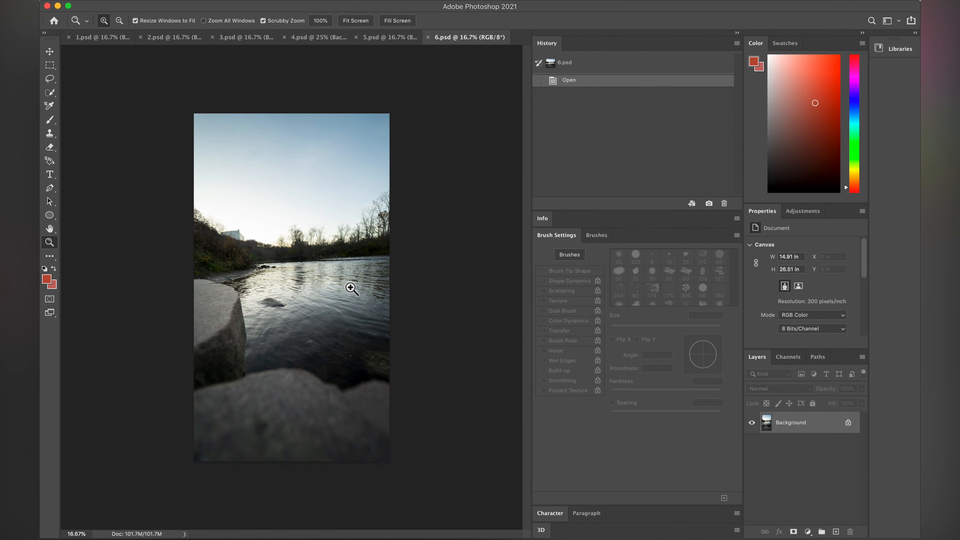
Review the finished sky replacements in 5.psd and 4.psd, ending on 5.psd
left_click(389, 37)
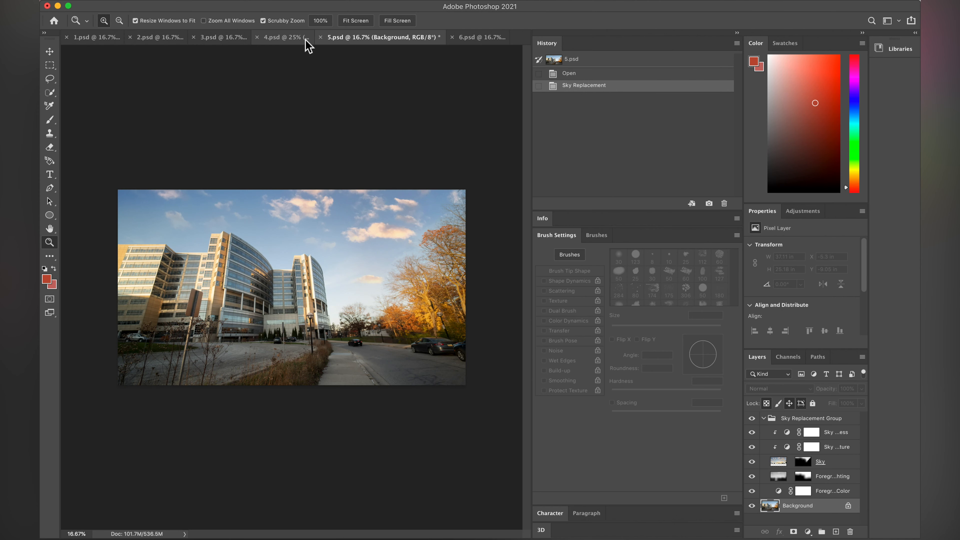
left_click(297, 40)
left_click(402, 40)
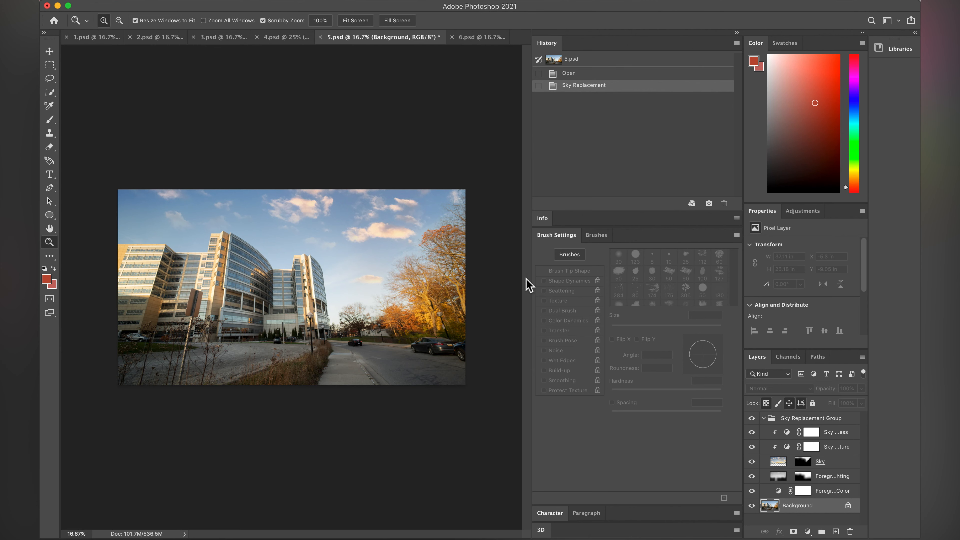
Compare 5.psd with the Sky Replacement Group, sky brightness and sky temperature layers each hidden and shown
left_click(764, 419)
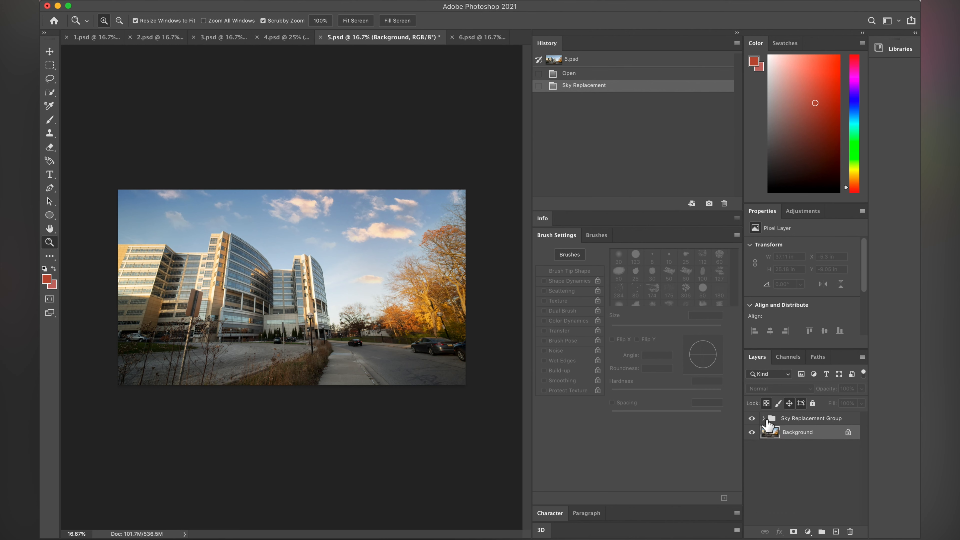
left_click(763, 418)
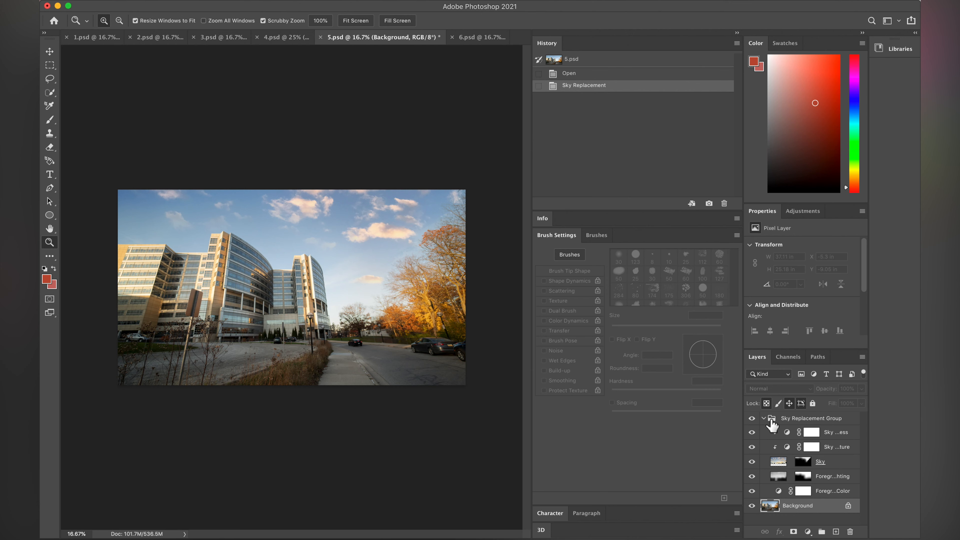
left_click(751, 418)
left_click(752, 417)
left_click(752, 432)
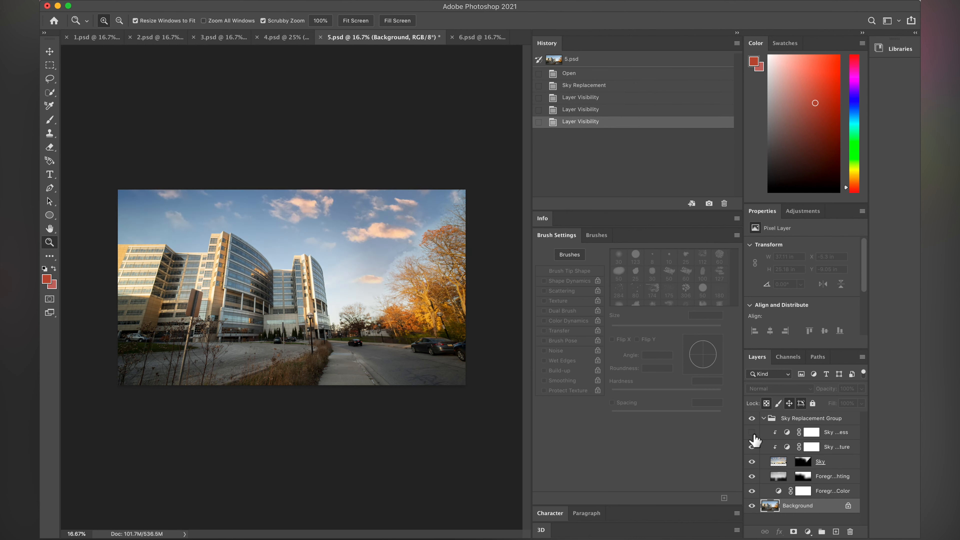
left_click(752, 432)
left_click(752, 447)
left_click(752, 446)
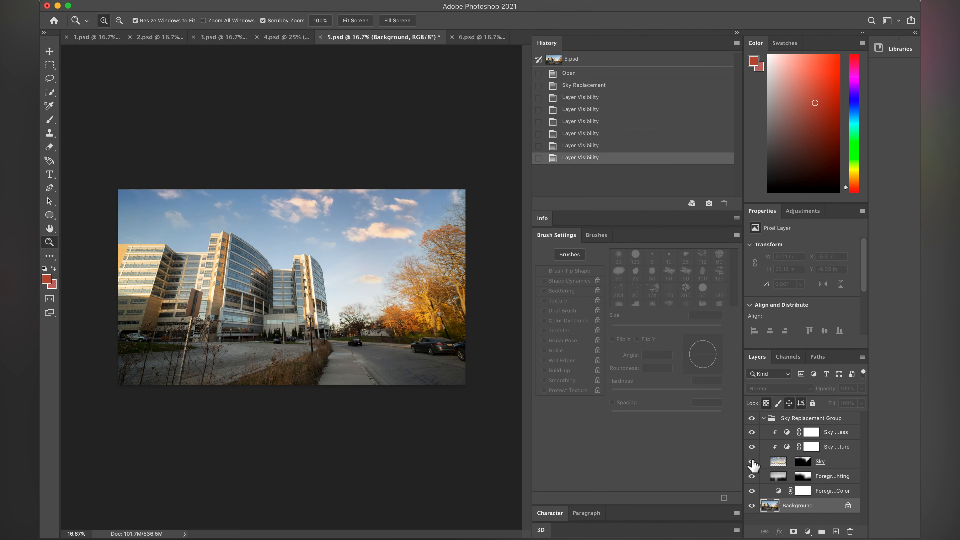
Check what the Sky, Foreground Lighting and Foreground Color layers each contribute to 5.psd by toggling their visibility
left_click(752, 461)
left_click(752, 462)
left_click(752, 476)
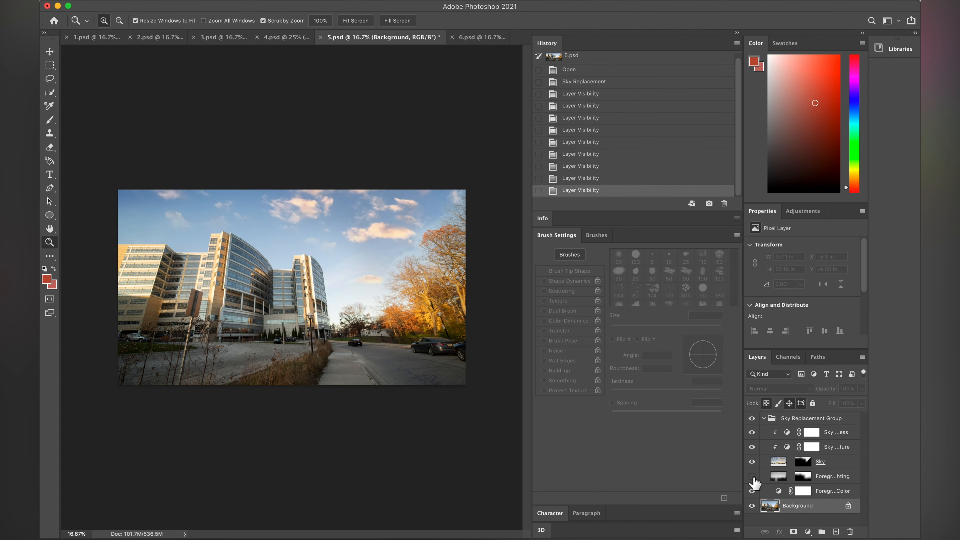
left_click(752, 476)
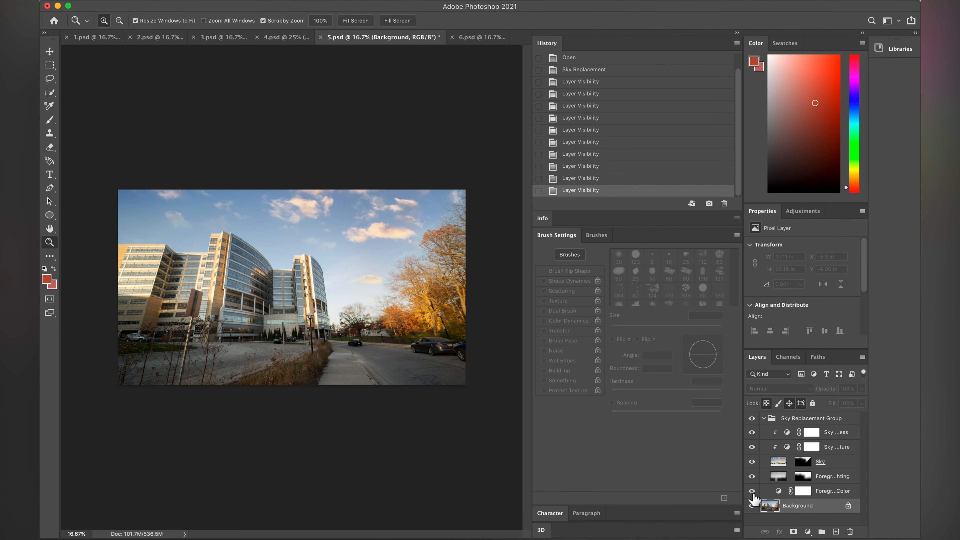
left_click(752, 491)
left_click(751, 490)
left_click(752, 461)
Switch to 6.psd and examine the water ripples around the small rock at 200% before viewing the whole photo
left_click(467, 37)
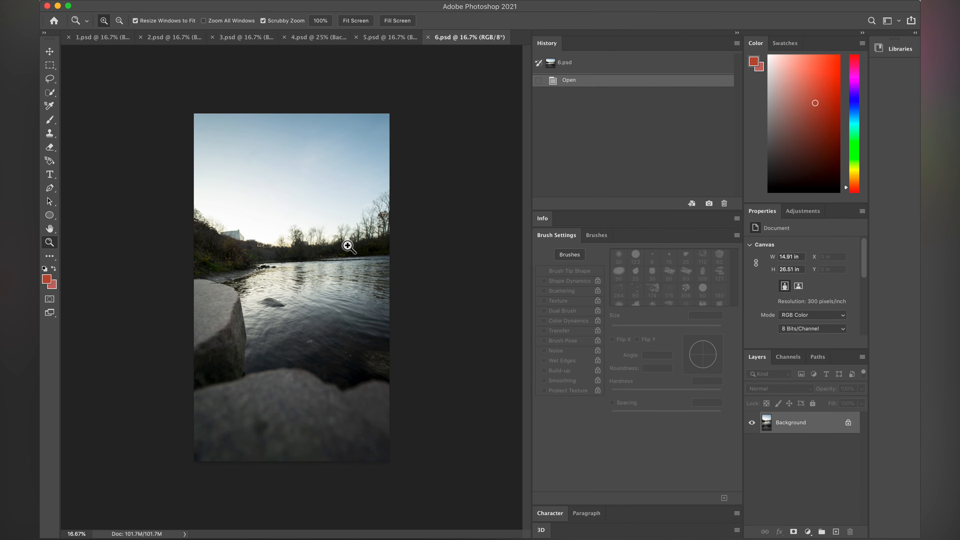
left_click_drag(285, 272, 328, 312)
left_click(334, 313)
key("alt")
left_click(294, 310)
scroll(290, 378, "down", 4)
scroll(289, 374, "down", 2)
scroll(290, 373, "left", 3)
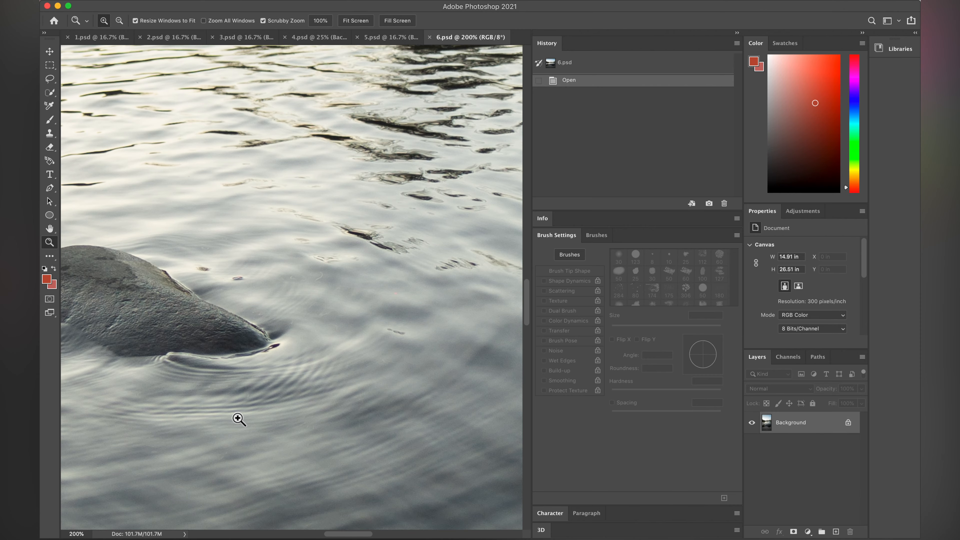
key("alt")
left_click_drag(239, 417, 250, 439)
scroll(242, 427, "down", 3)
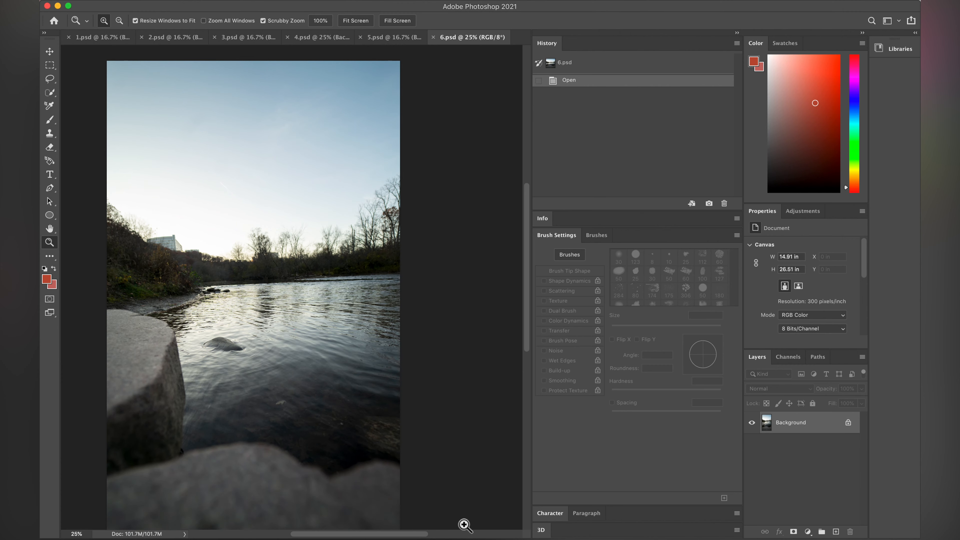
left_click(290, 366, "alt")
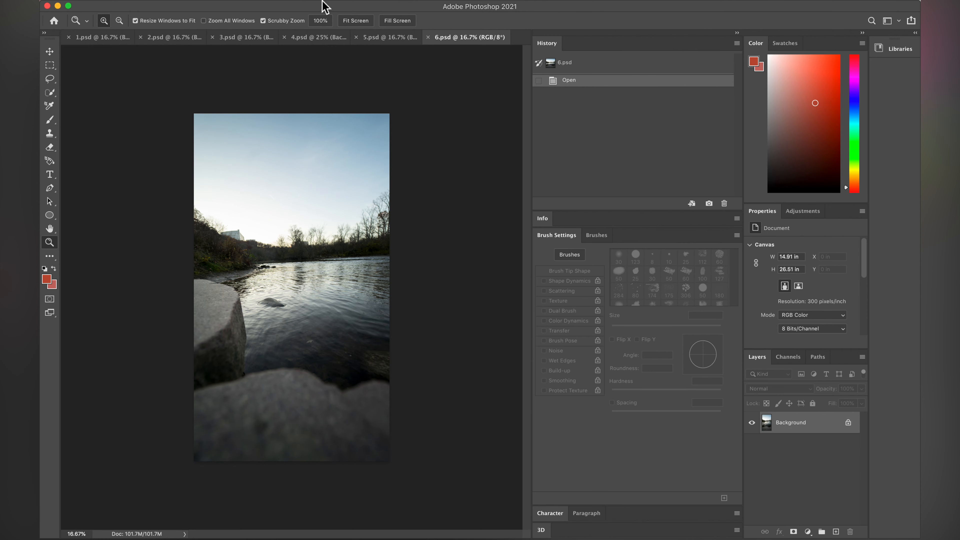
Start Sky Replacement on 6.psd and try the rippled-cloud and wispy violet-blue skies from the Blue Skies presets
left_click(161, 2)
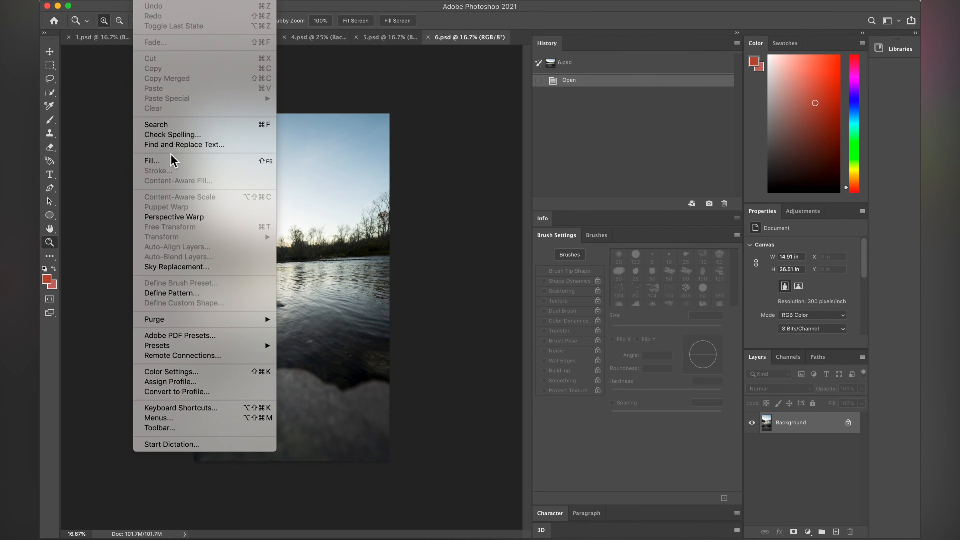
left_click(202, 267)
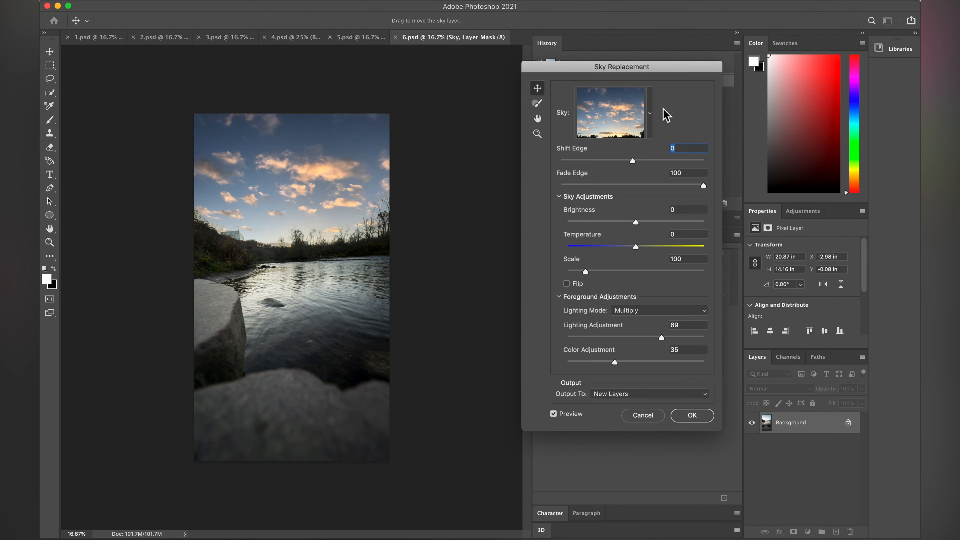
left_click(653, 112)
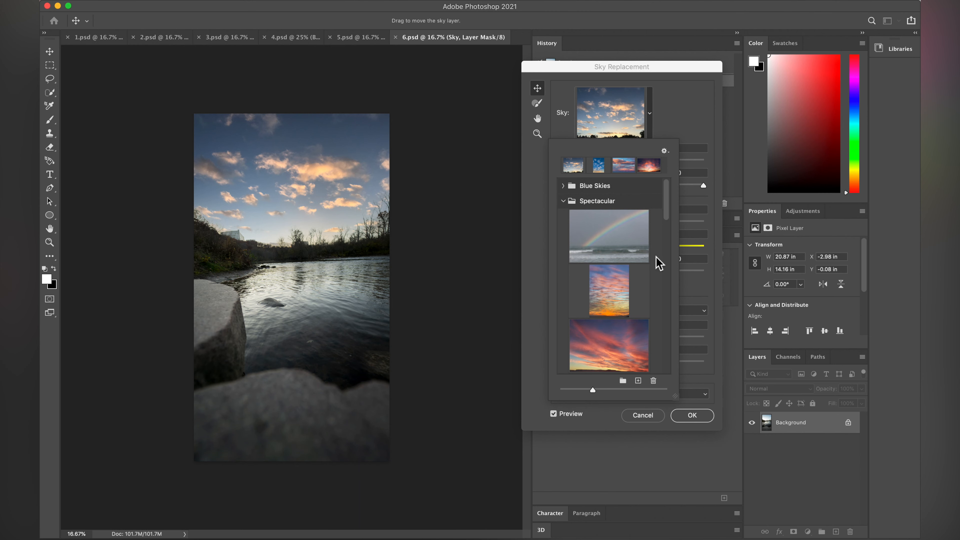
mouse_move(666, 207)
left_mouse_down()
mouse_move(667, 223)
mouse_move(669, 200)
left_mouse_up()
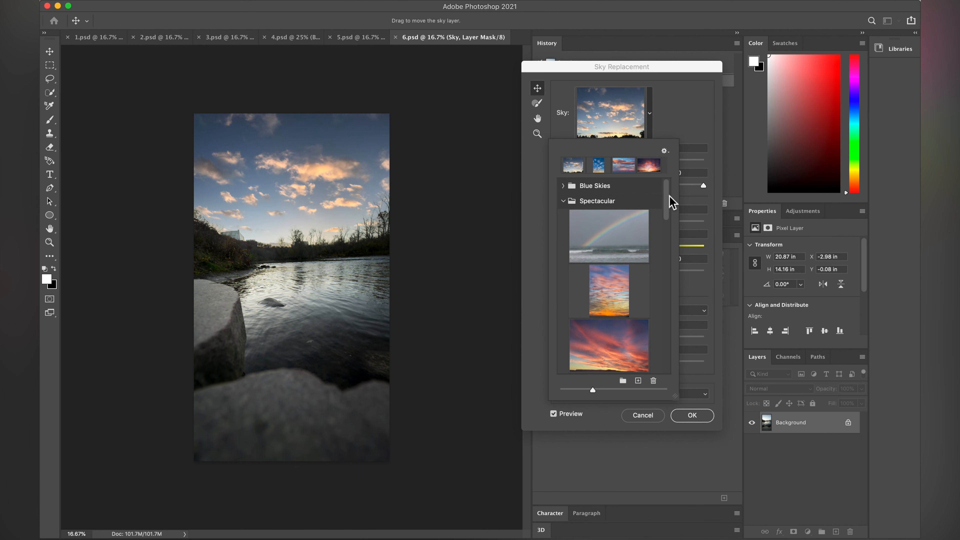
left_click(569, 191)
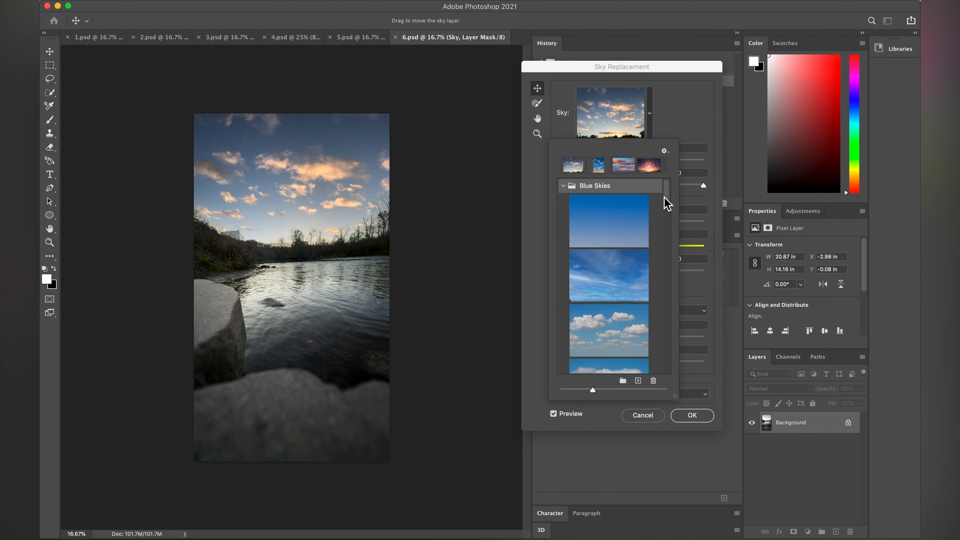
left_click_drag(666, 200, 665, 246)
left_click(629, 222)
left_click(620, 234)
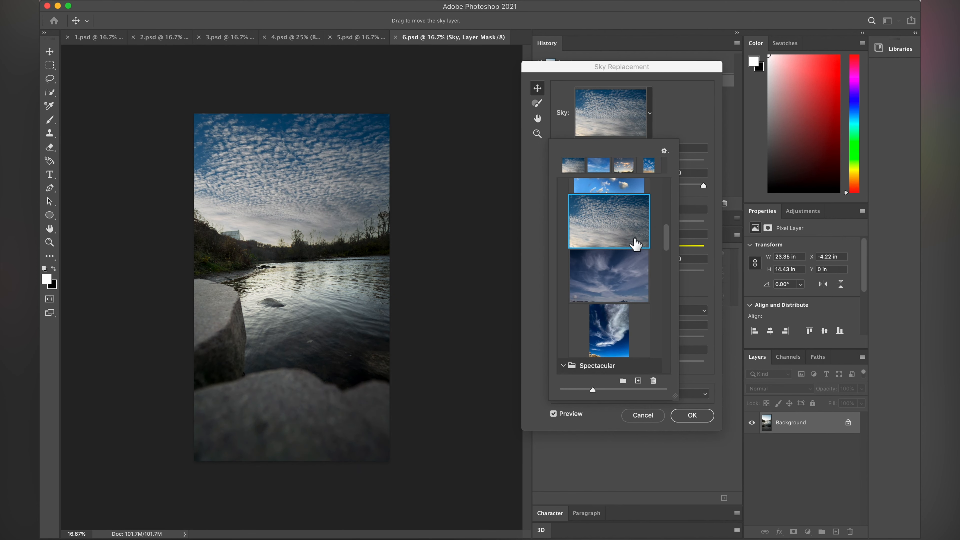
scroll(670, 250, "down", 3)
left_click(637, 246)
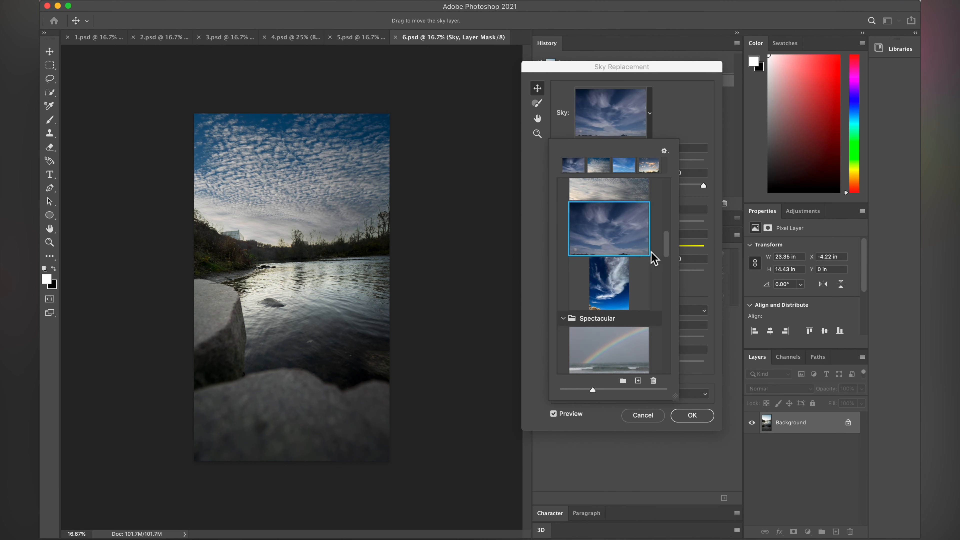
Choose the first sky in the Sunsets presets for 6.psd and set its temperature to 13 and brightness to 20
left_click_drag(668, 247, 672, 335)
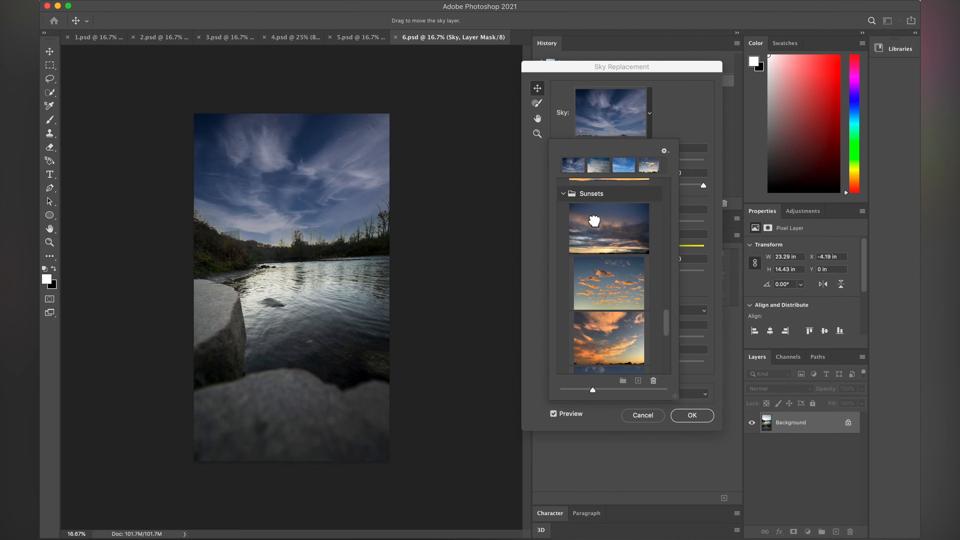
left_click(615, 244)
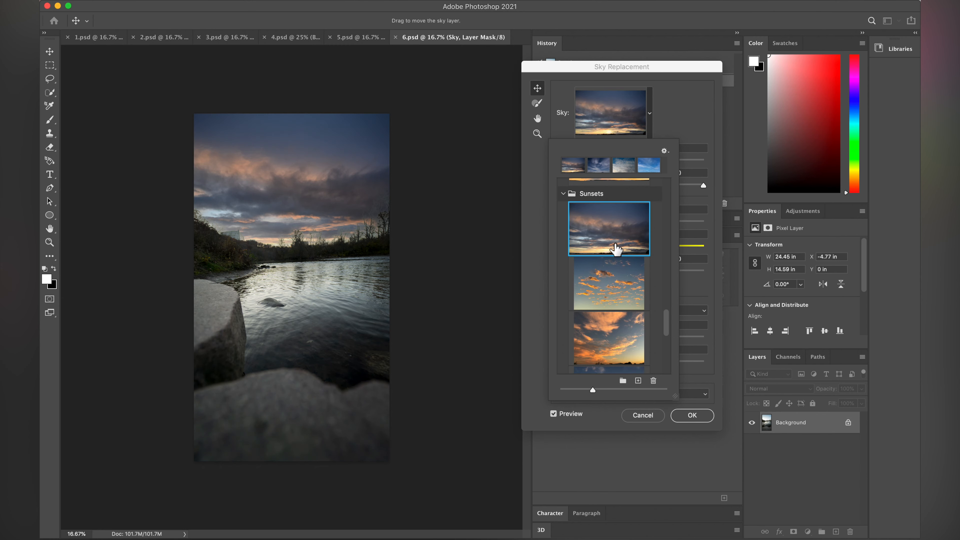
left_click(683, 413)
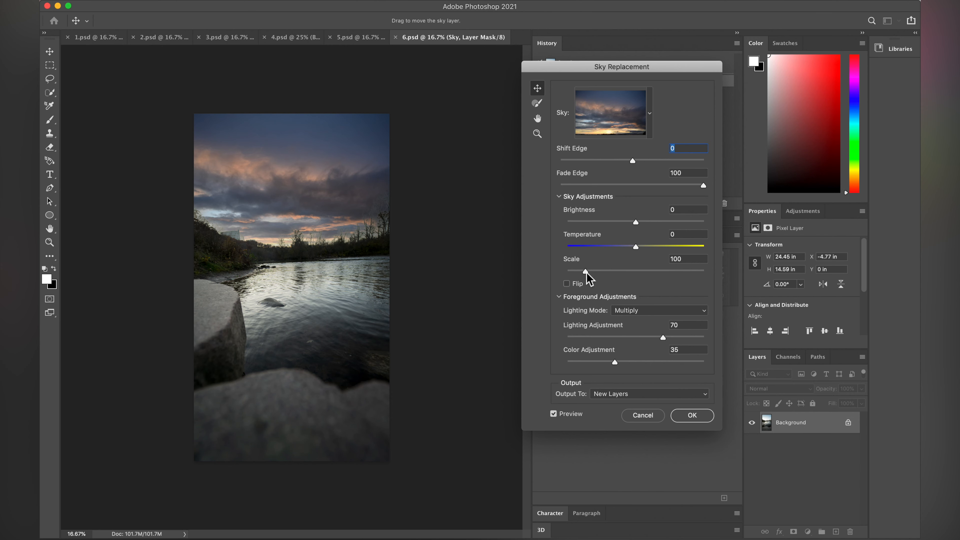
left_click_drag(643, 247, 647, 226)
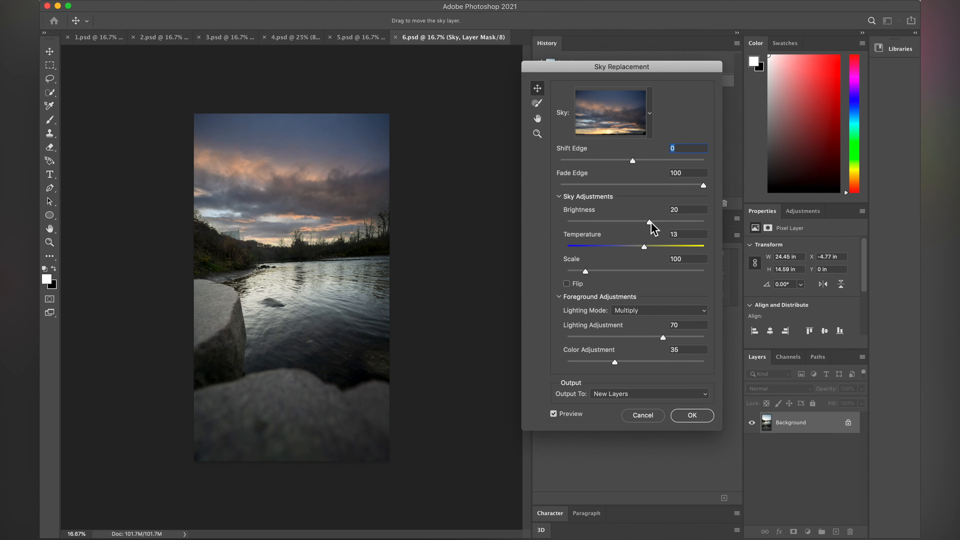
Compare 6.psd with and without the sunset sky preview and apply the replacement as new layers
left_click(555, 419)
left_click(555, 419)
left_click(556, 419)
left_click(554, 414)
key("Return")
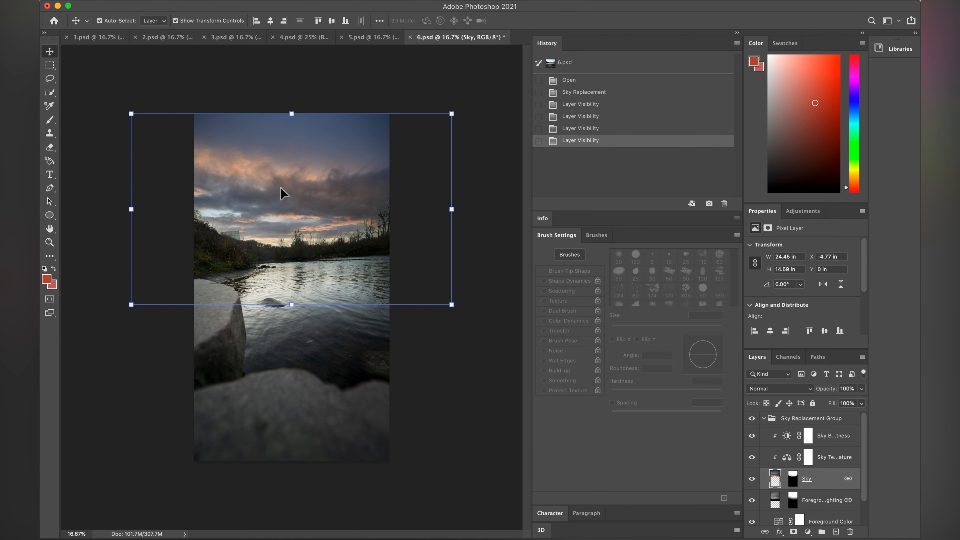